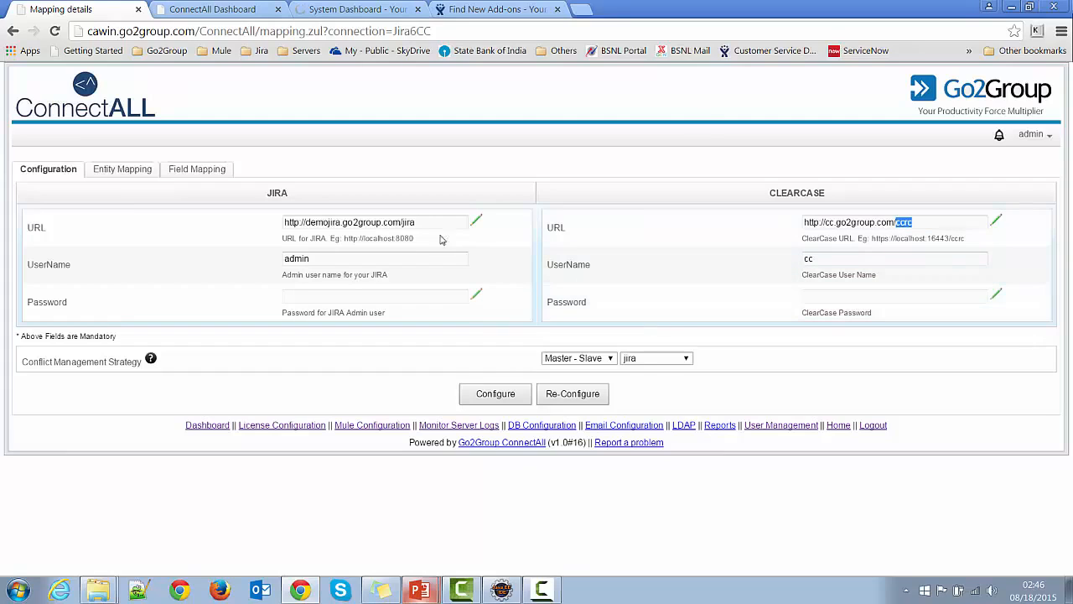
# Step: Show the Jira6CC entity mapping: ClearCase project Bugs linked to /CCDemo Activities, syncing every minute
pyautogui.click(112, 171)
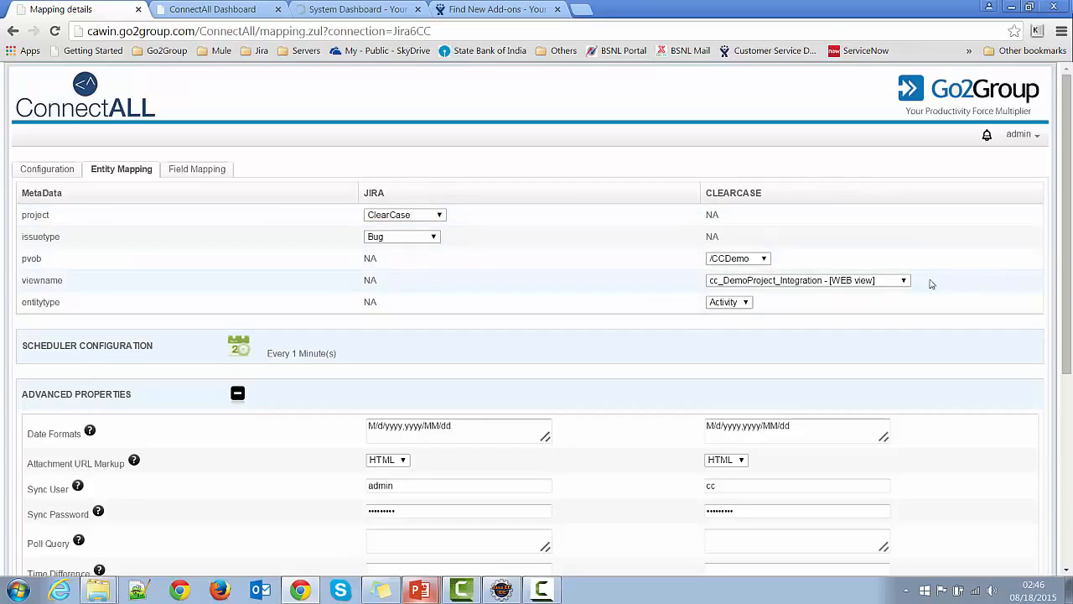
# Step: Set pvob to /CCDemo, view to cc_DemoProject_Integration [WEB view], and entity type to Activity
pyautogui.click(764, 260)
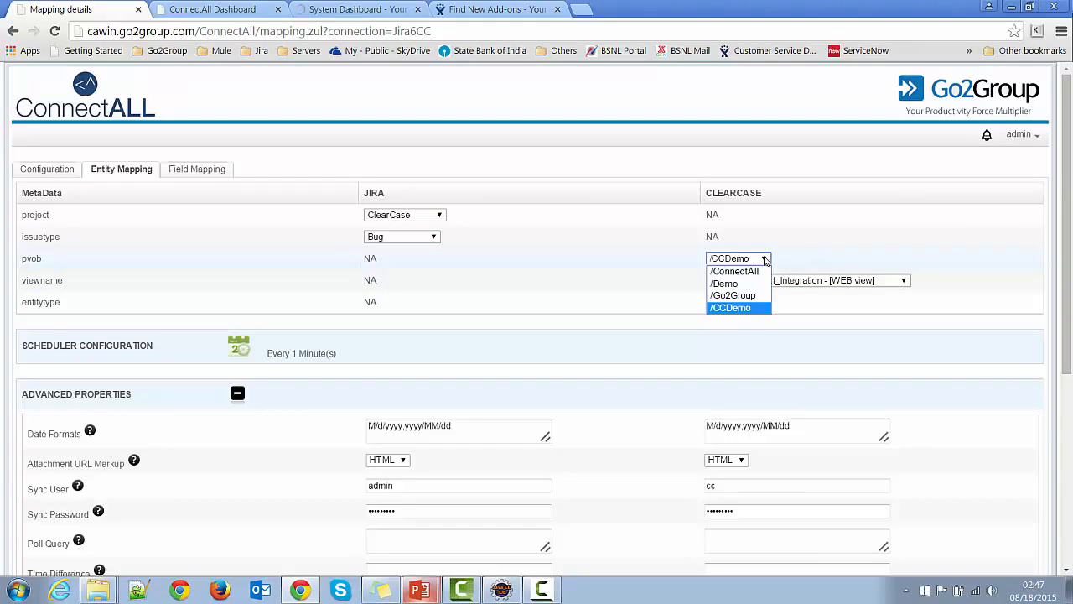
pyautogui.click(757, 309)
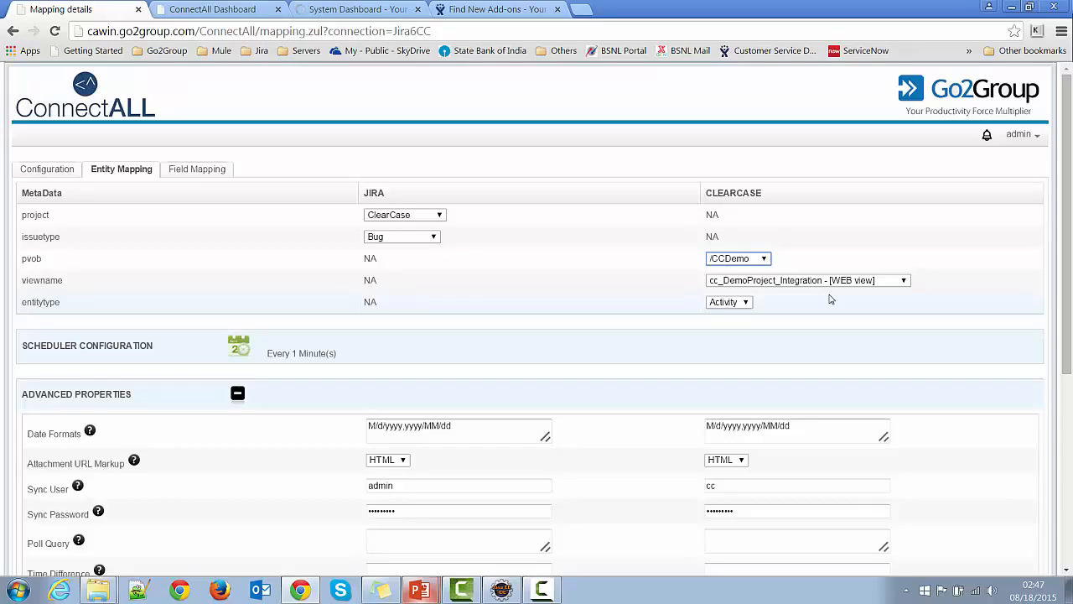
pyautogui.click(904, 281)
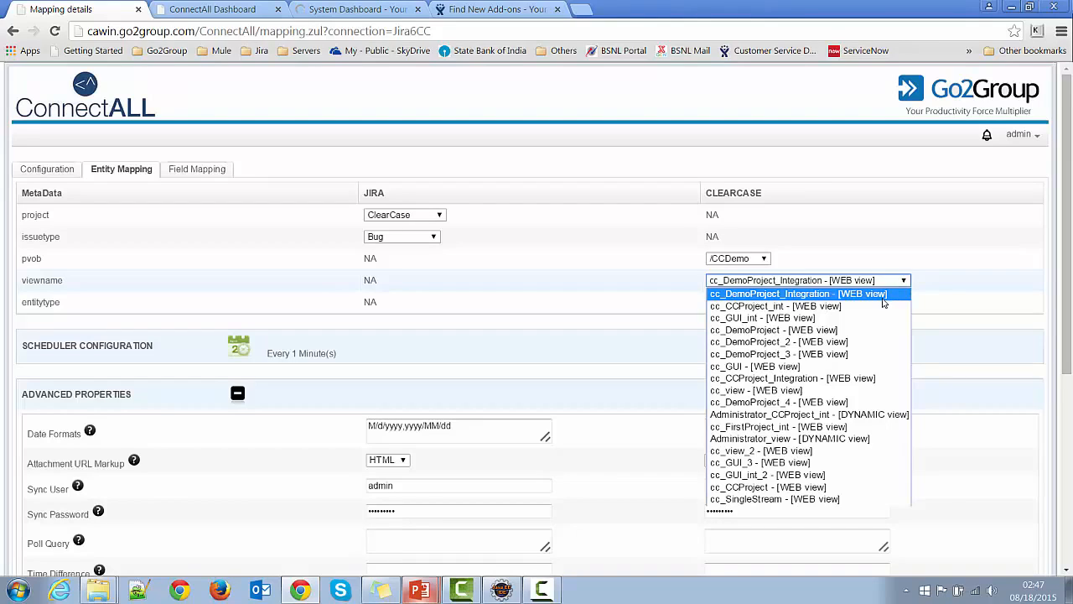
pyautogui.click(883, 300)
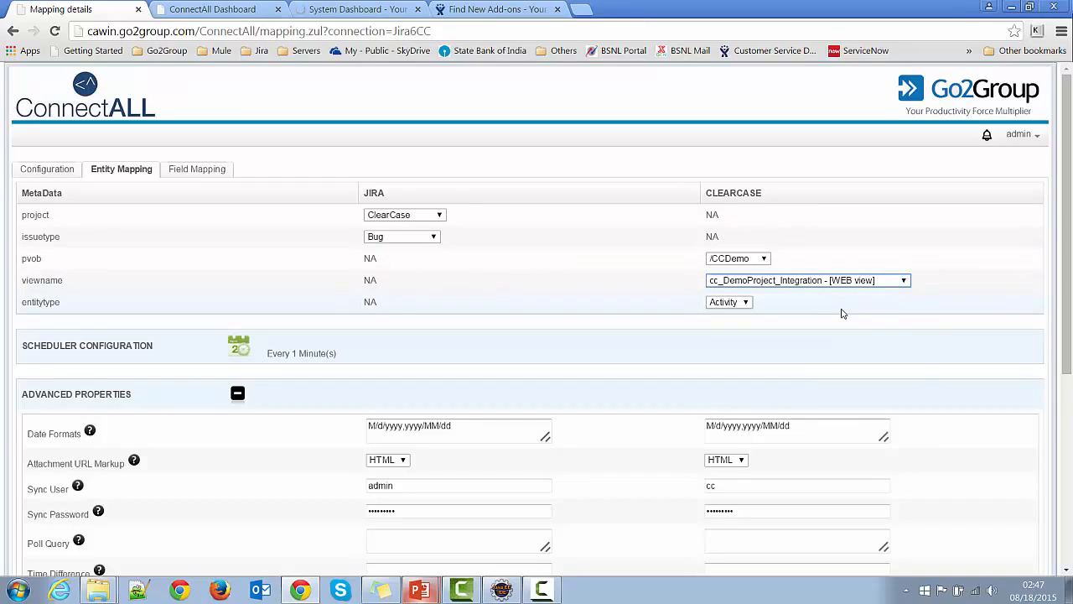
pyautogui.click(744, 303)
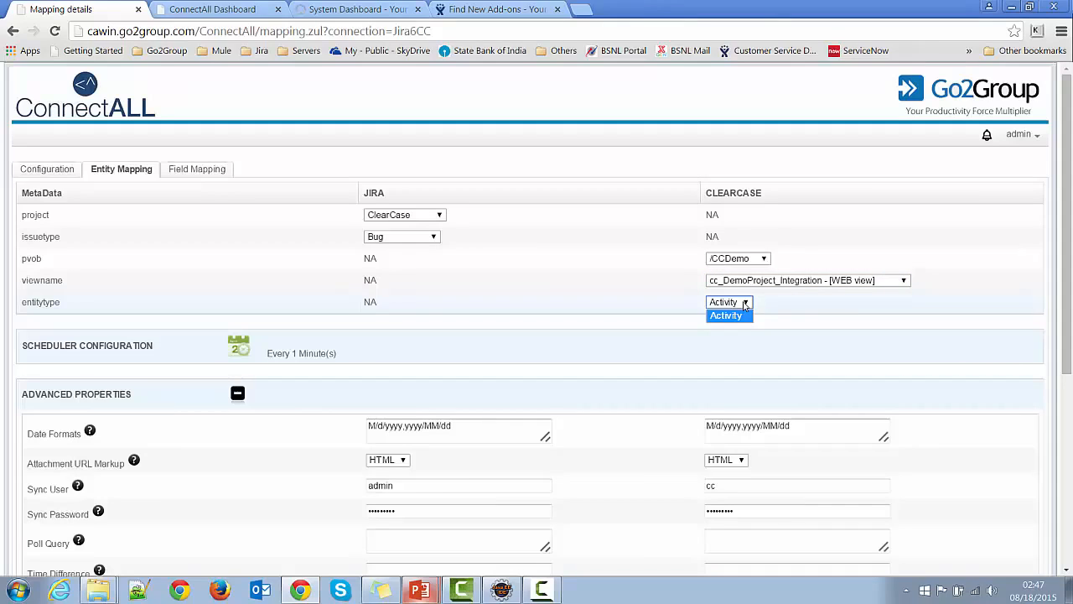
pyautogui.click(791, 302)
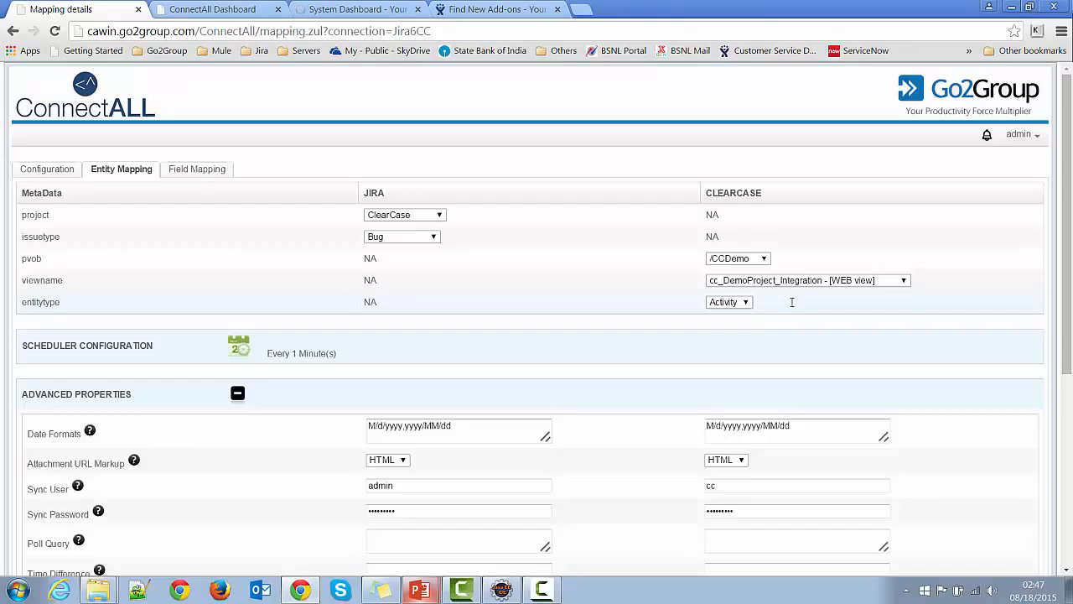
pyautogui.scroll(-1, 678, 342)
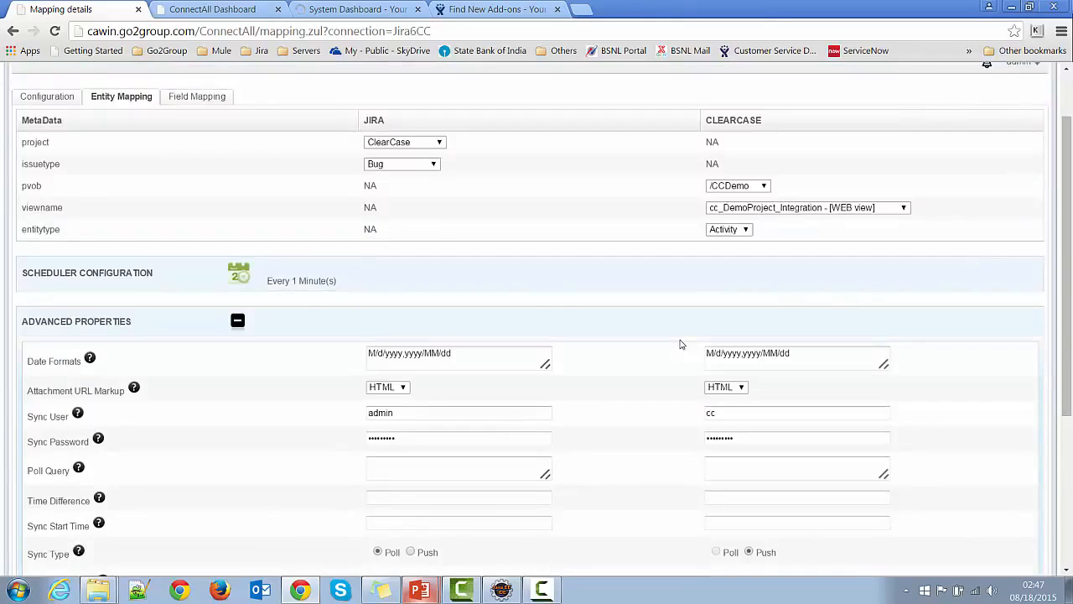
pyautogui.scroll(1, 681, 343)
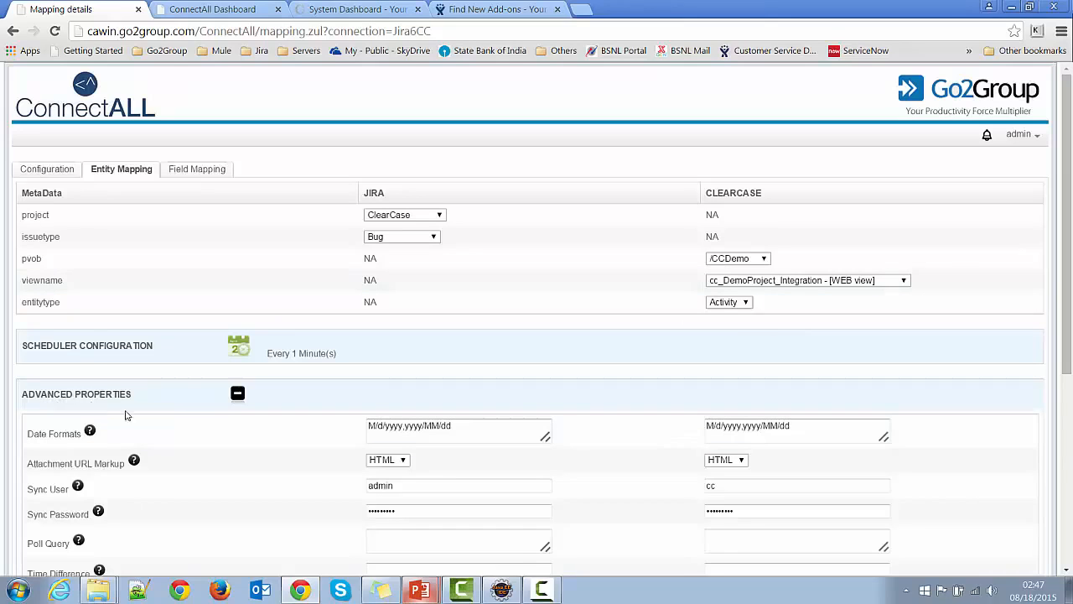
pyautogui.scroll(-2, 93, 404)
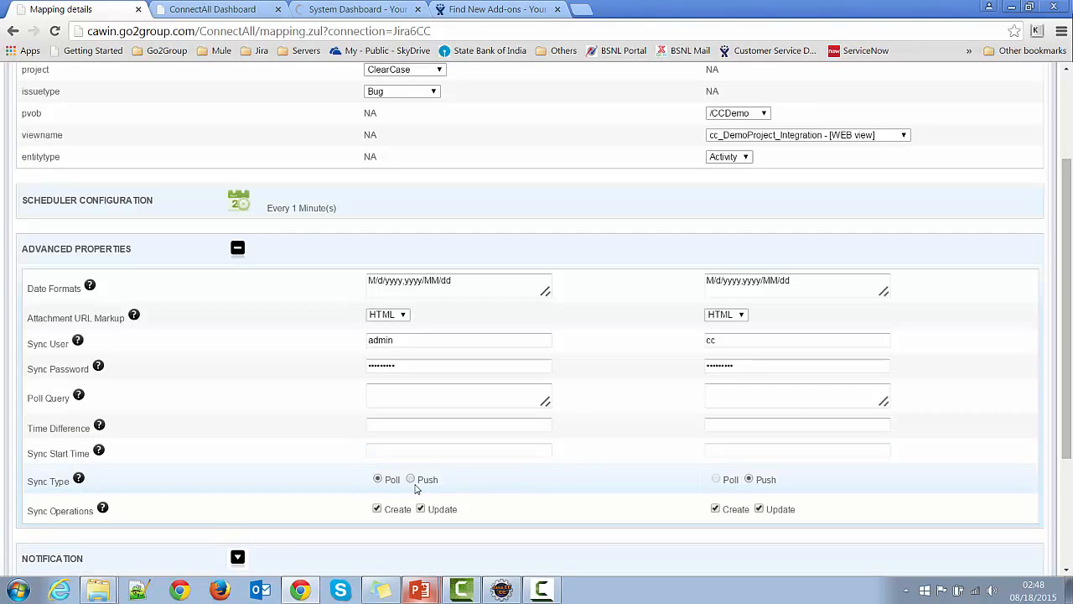
pyautogui.scroll(2, 529, 473)
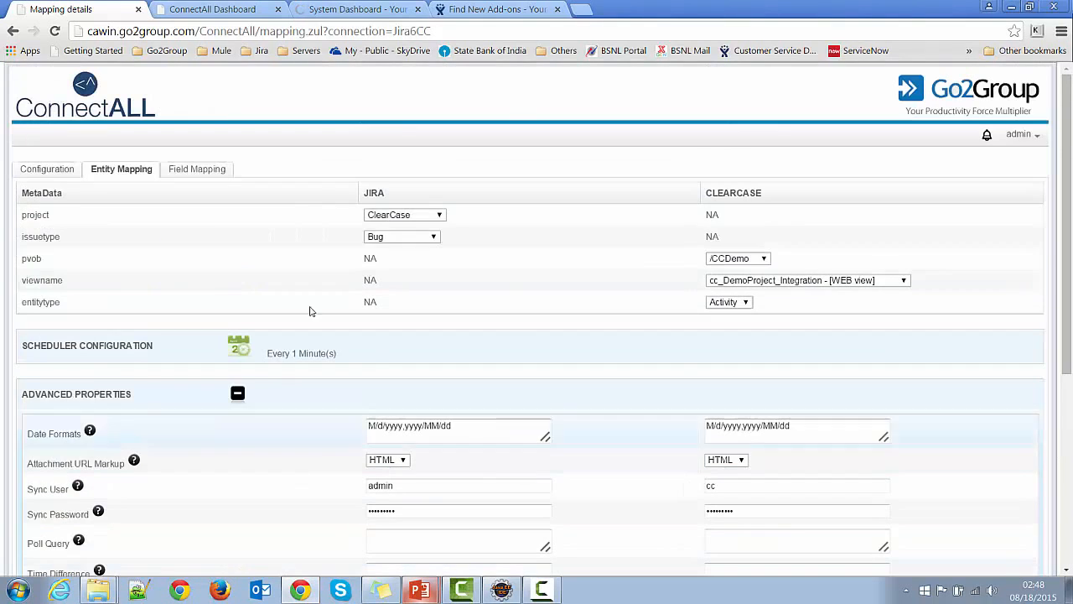
# Step: Bring up the Field Mapping table showing Summary-to-Headline and ReferenceField-from-ChangeList mappings
pyautogui.click(204, 173)
pyautogui.scroll(-3, 590, 454)
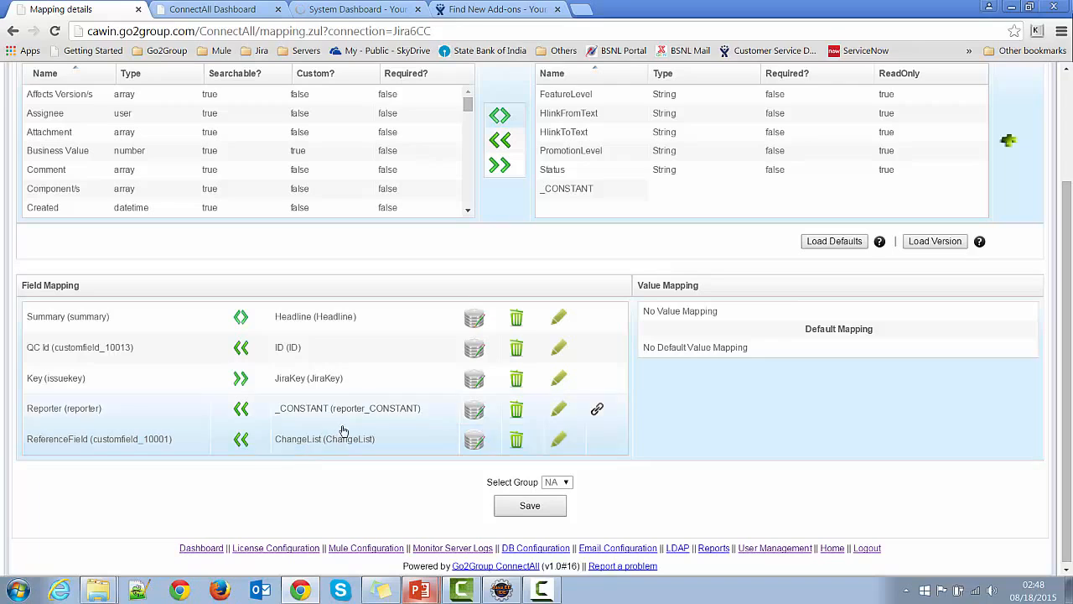
# Step: In ReferenceField's type mapping, try String as destination type, then restore URL
pyautogui.click(475, 445)
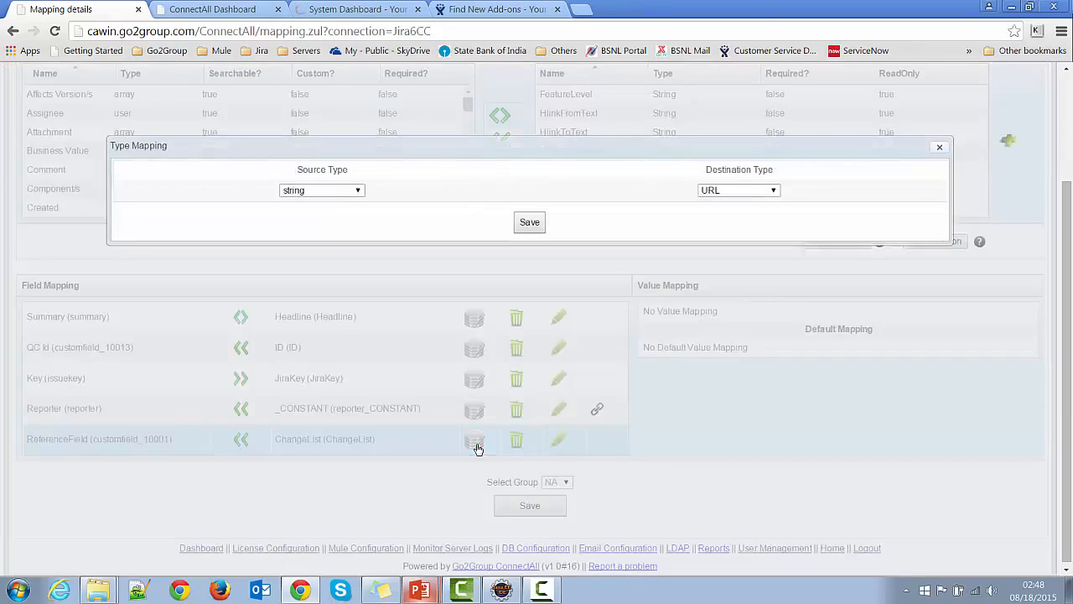
pyautogui.click(777, 191)
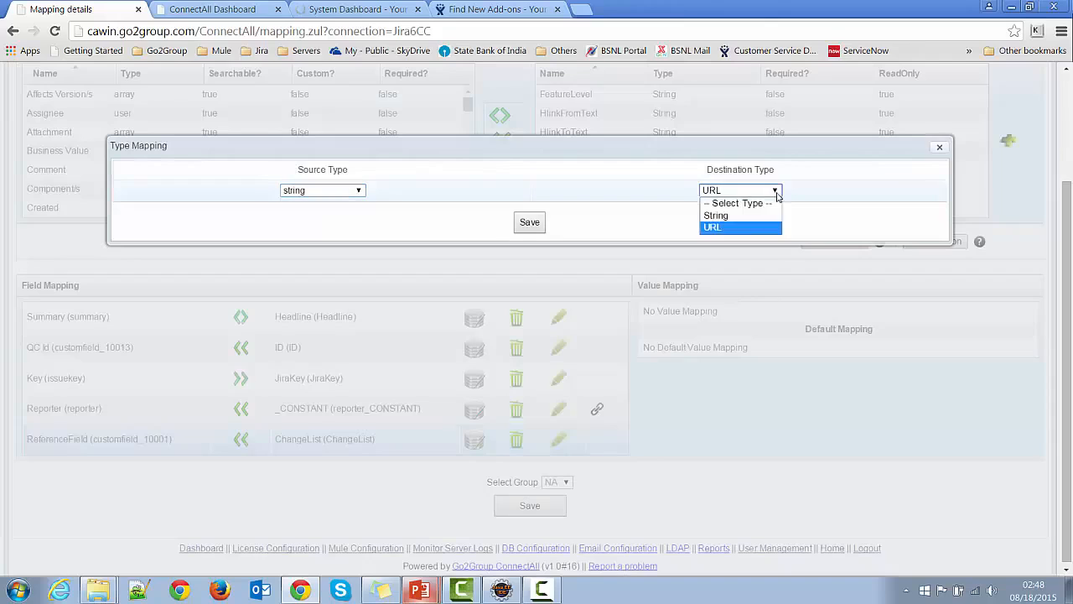
pyautogui.click(741, 217)
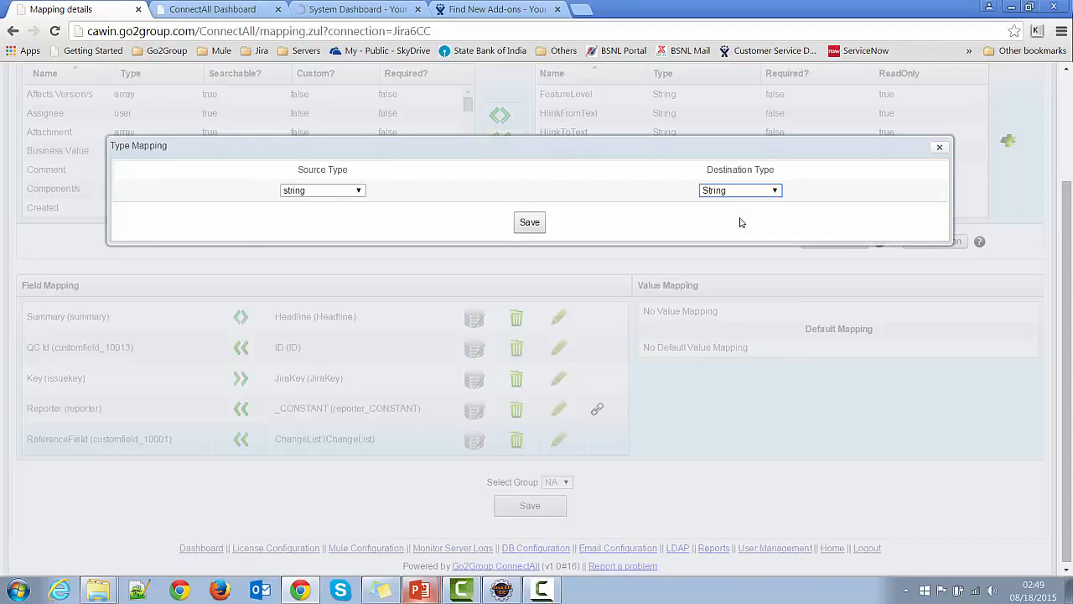
pyautogui.click(777, 192)
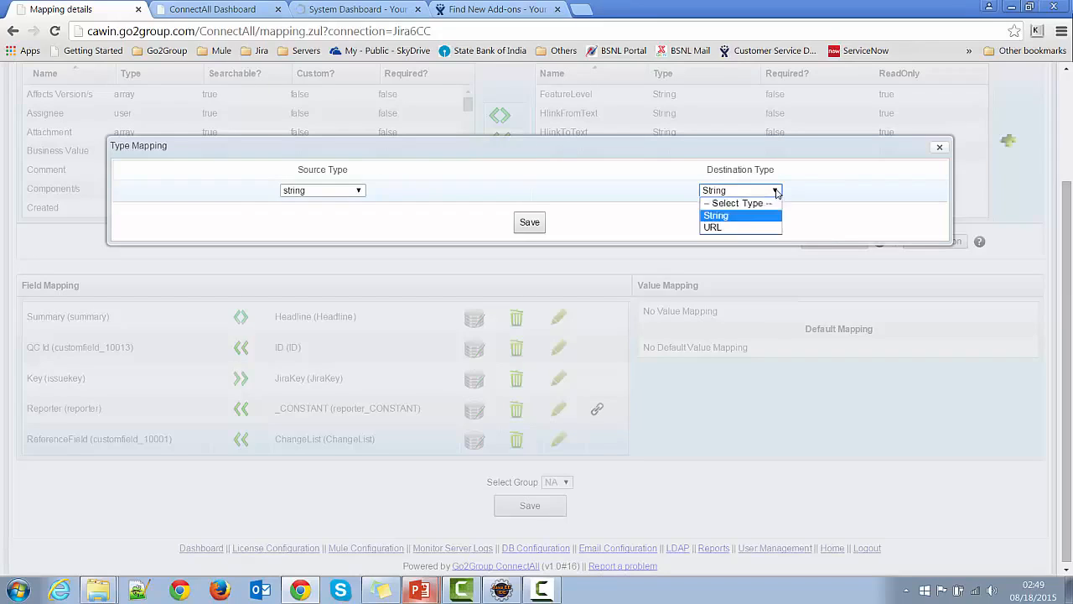
pyautogui.click(727, 228)
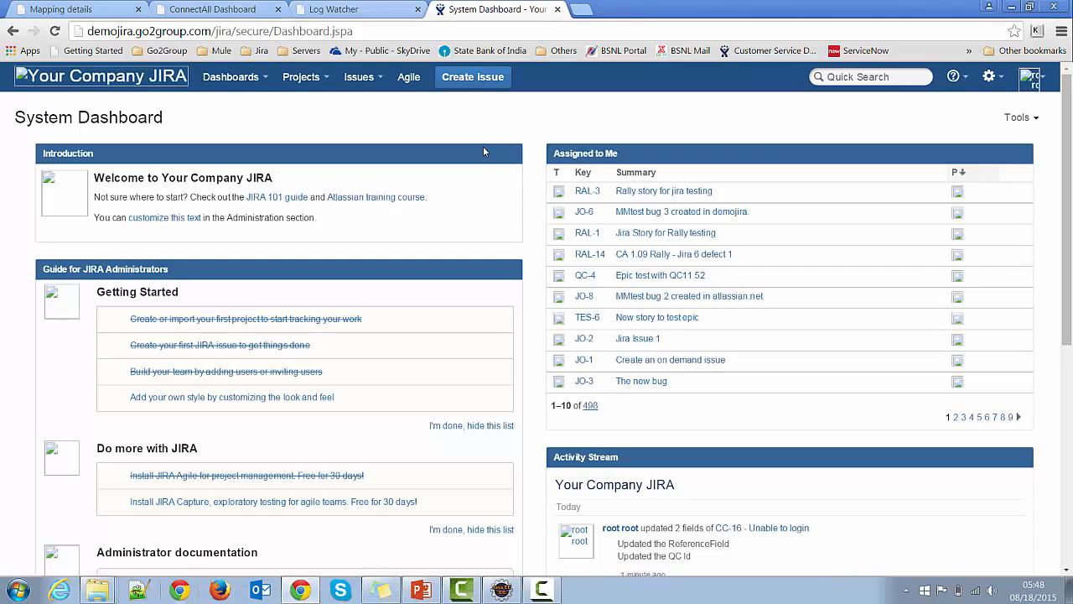
# Step: Create the ClearCase Bug 'Authentication issue' and open the resulting CC-17 issue page
pyautogui.click(469, 84)
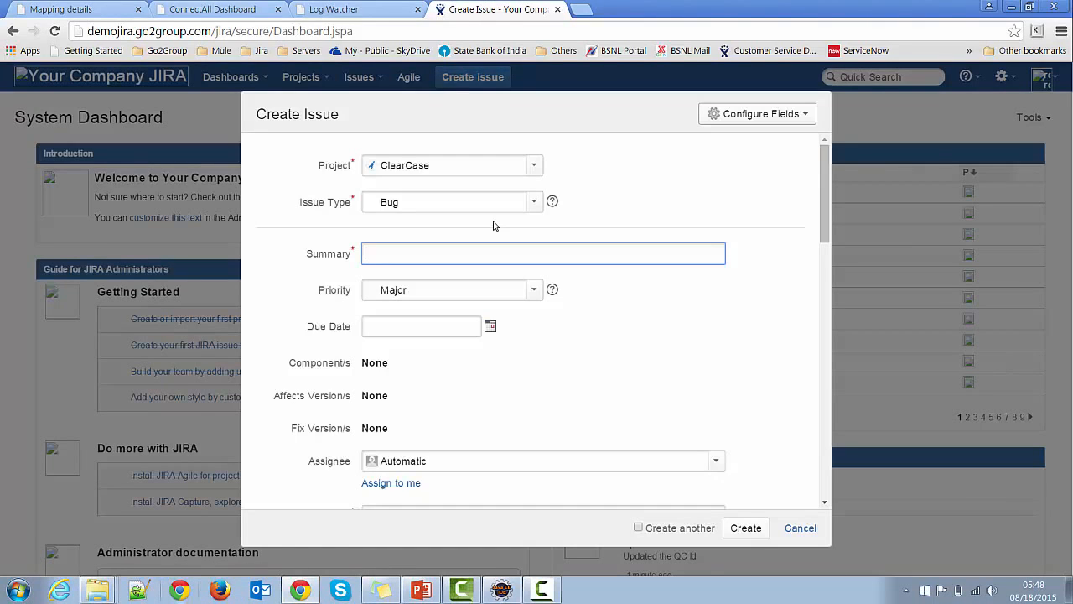
pyautogui.write('Authentication')
pyautogui.write('issue')
pyautogui.click(745, 527)
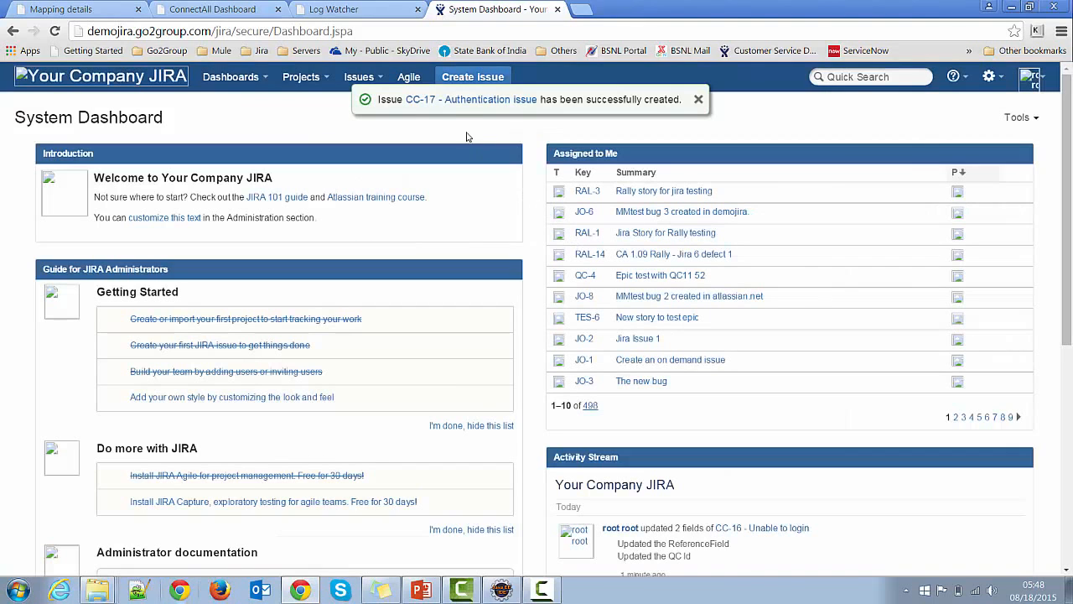
pyautogui.click(456, 102)
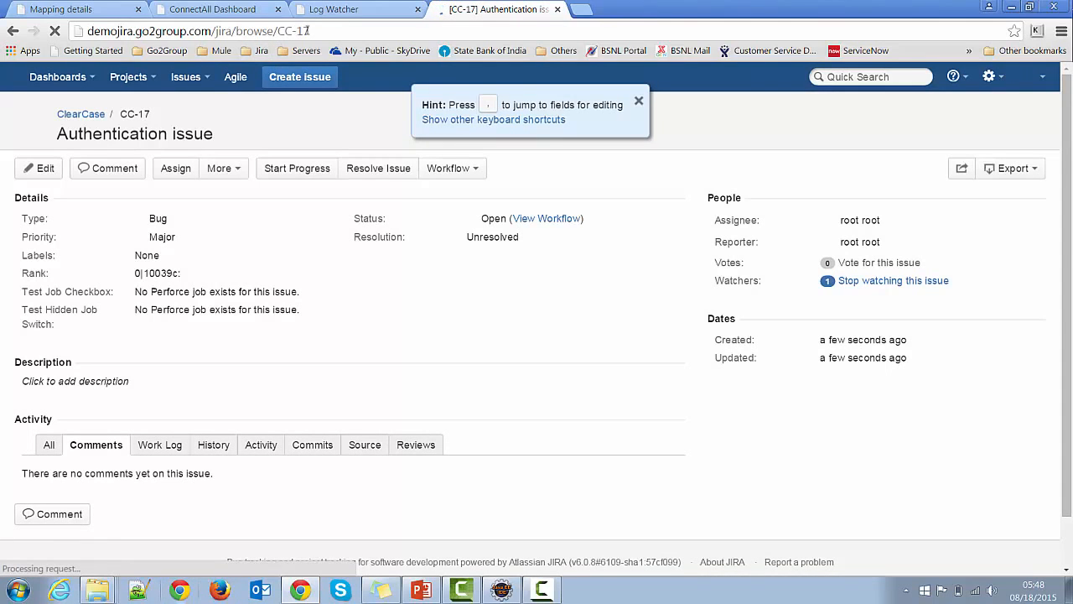
# Step: Switch to the ConnectAll Dashboard, whose activity feed logs 'Authentication_issue' created from CC-17
pyautogui.click(214, 10)
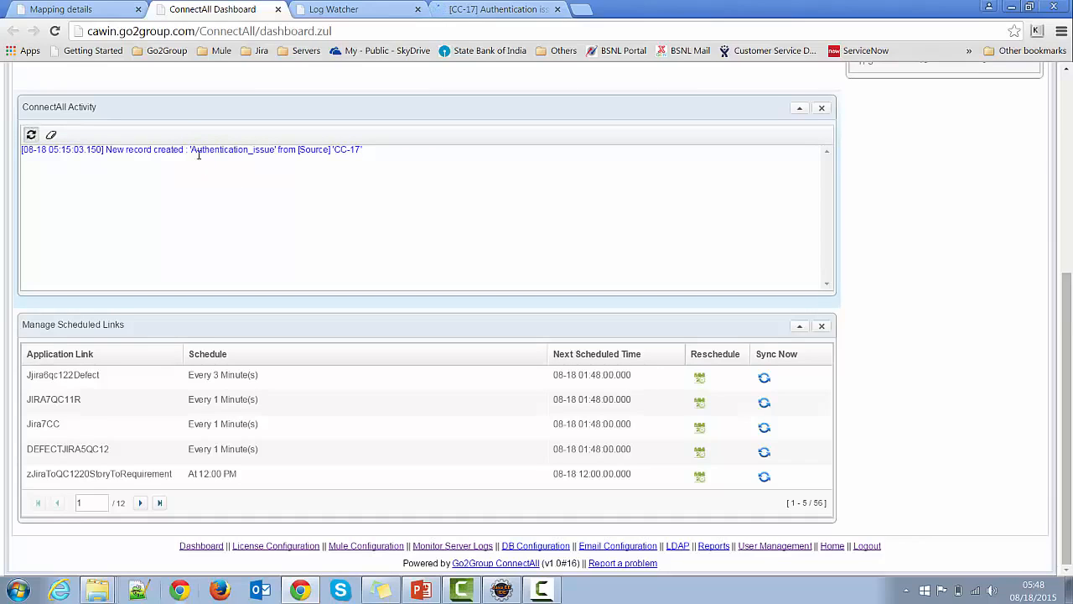
# Step: Highlight Authentication_issue and CC-17 in the activity log, then bring up HelloWorld.java in Eclipse
pyautogui.moveTo(190, 149); pyautogui.dragTo(277, 147)
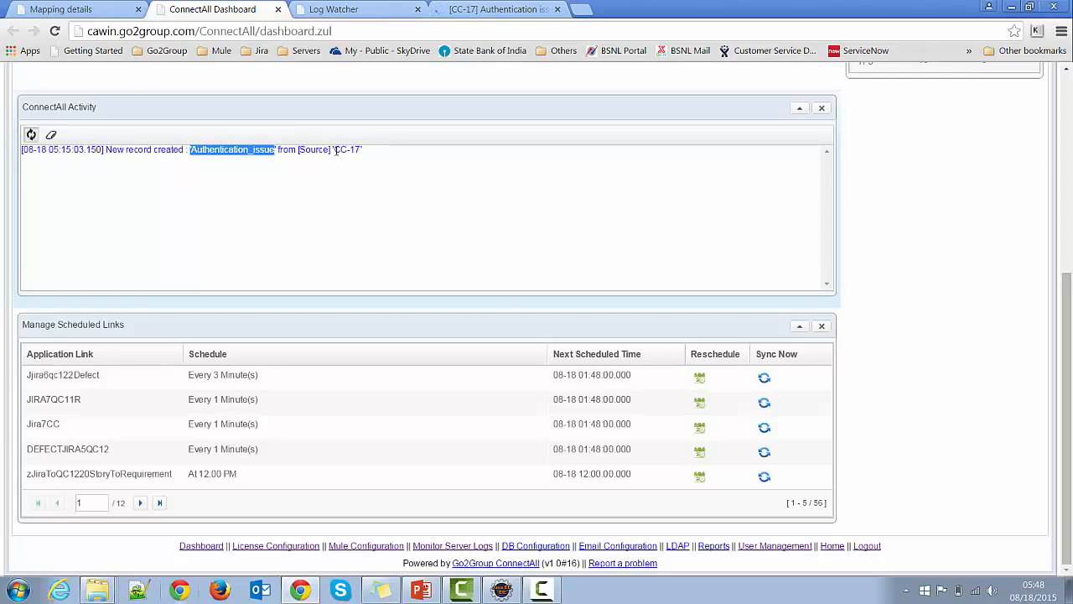
pyautogui.moveTo(334, 149); pyautogui.dragTo(363, 149)
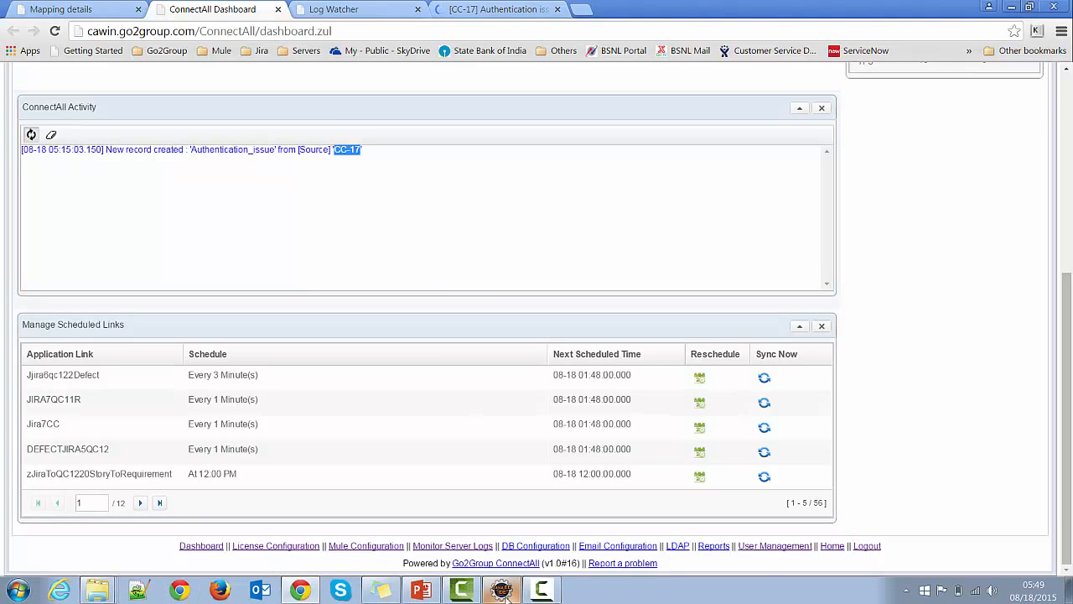
pyautogui.moveTo(502, 591)
pyautogui.click(501, 563)
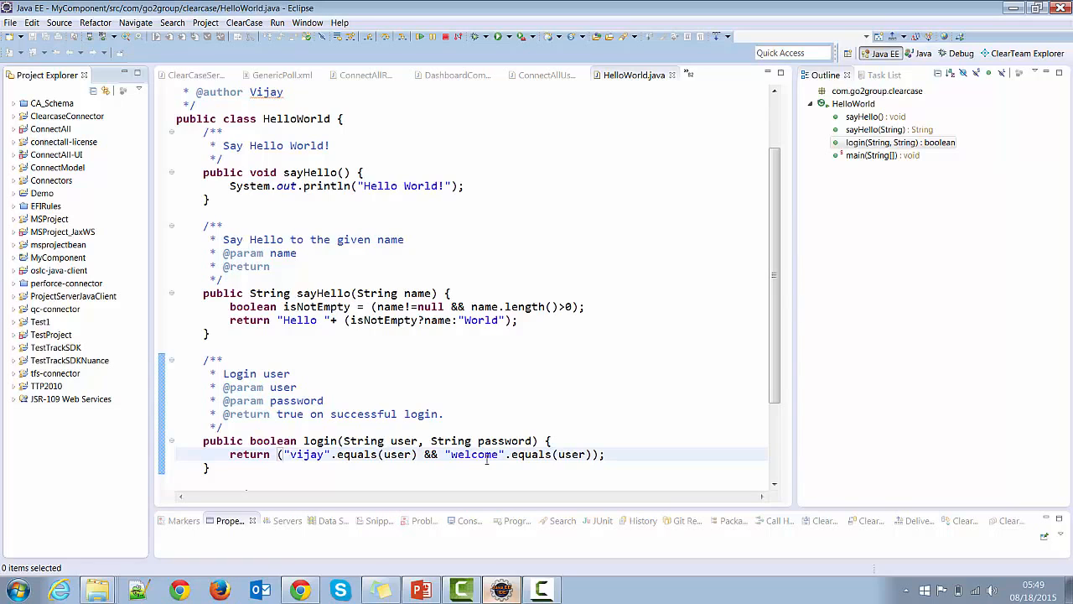
# Step: Select 'user' in login's password comparison and enter the ClearCase login password
pyautogui.doubleClick(567, 454)
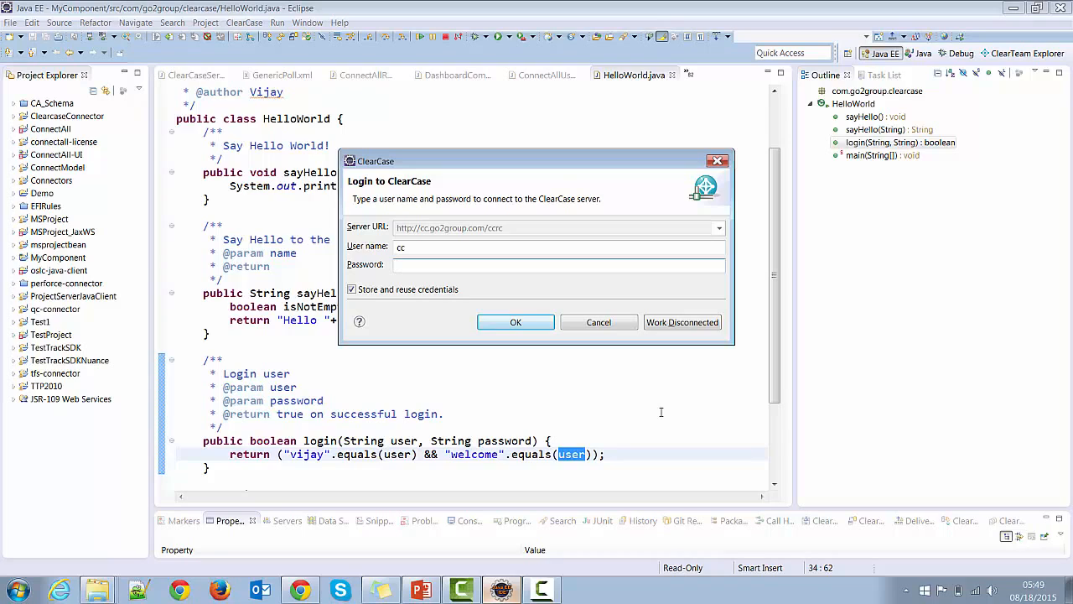
pyautogui.write('welcome')
# Step: Log in to ClearCase and check out HelloWorld.java under the Authentication_issue activity
pyautogui.click(521, 318)
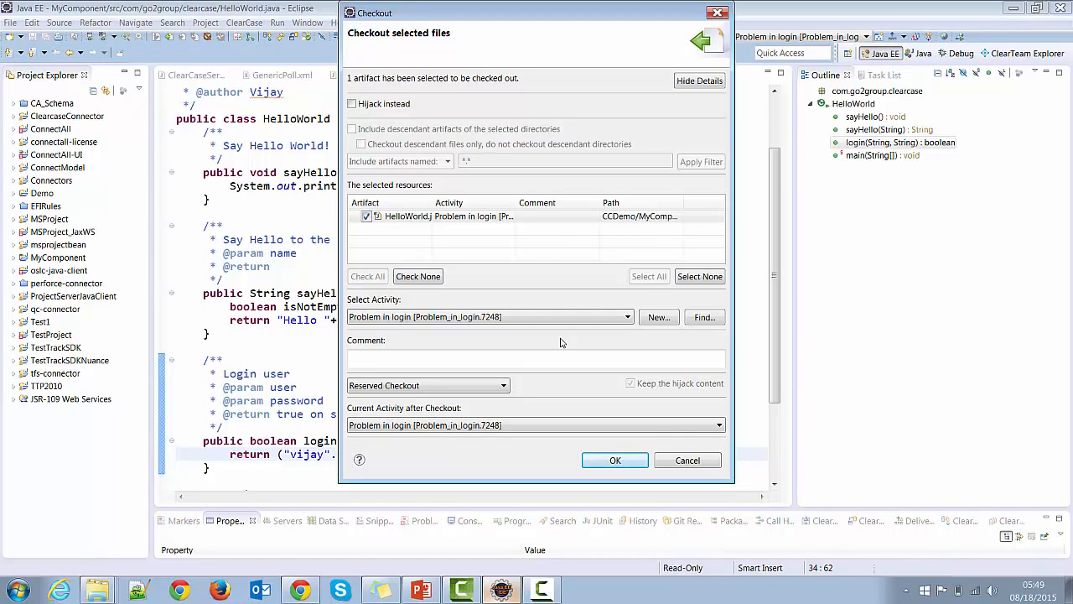
pyautogui.click(717, 319)
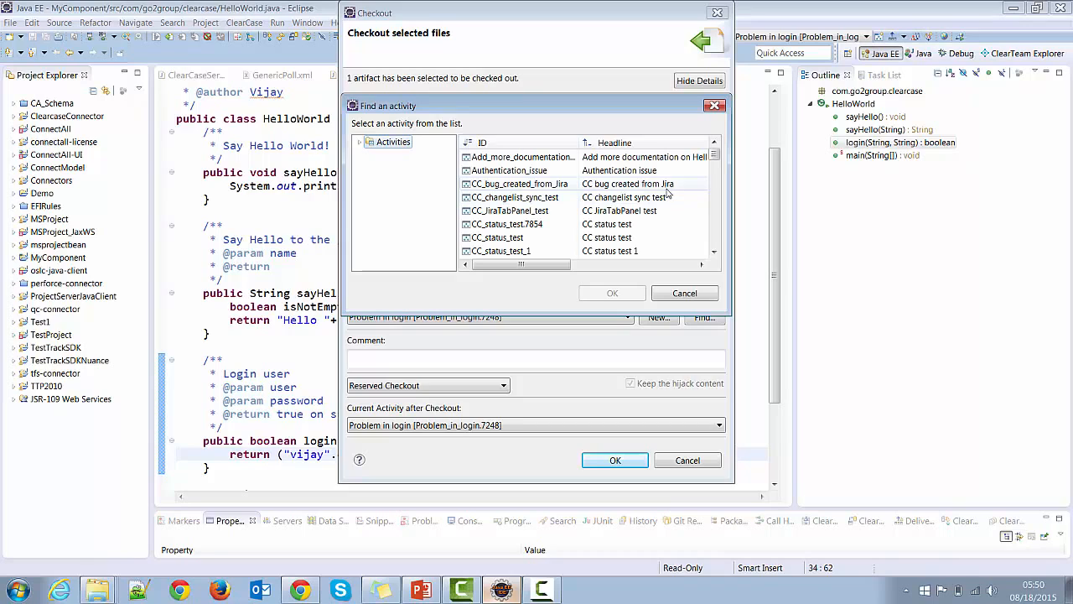
pyautogui.click(532, 172)
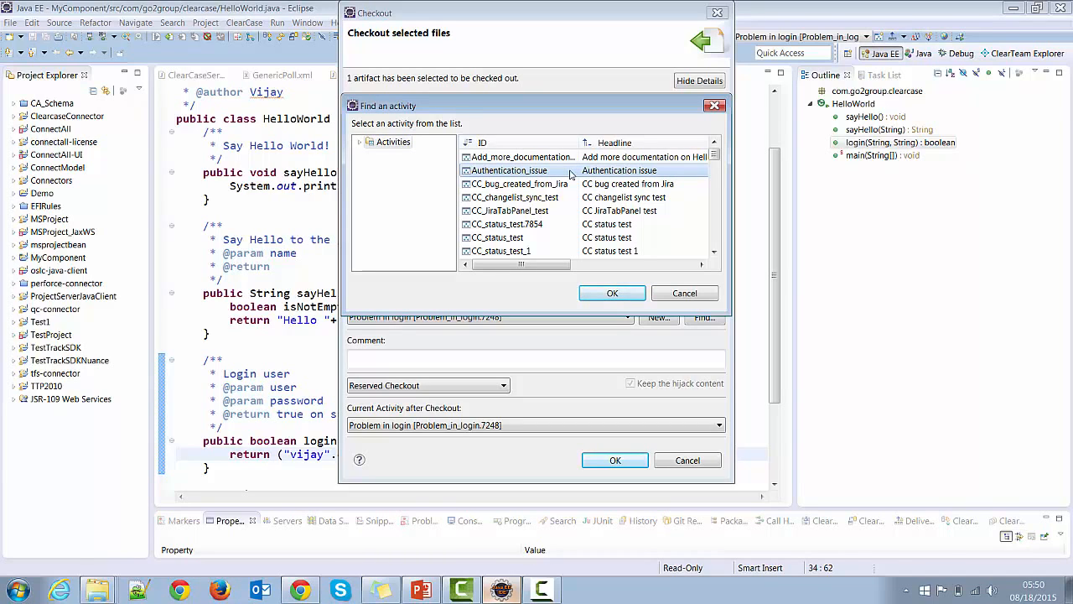
pyautogui.click(613, 294)
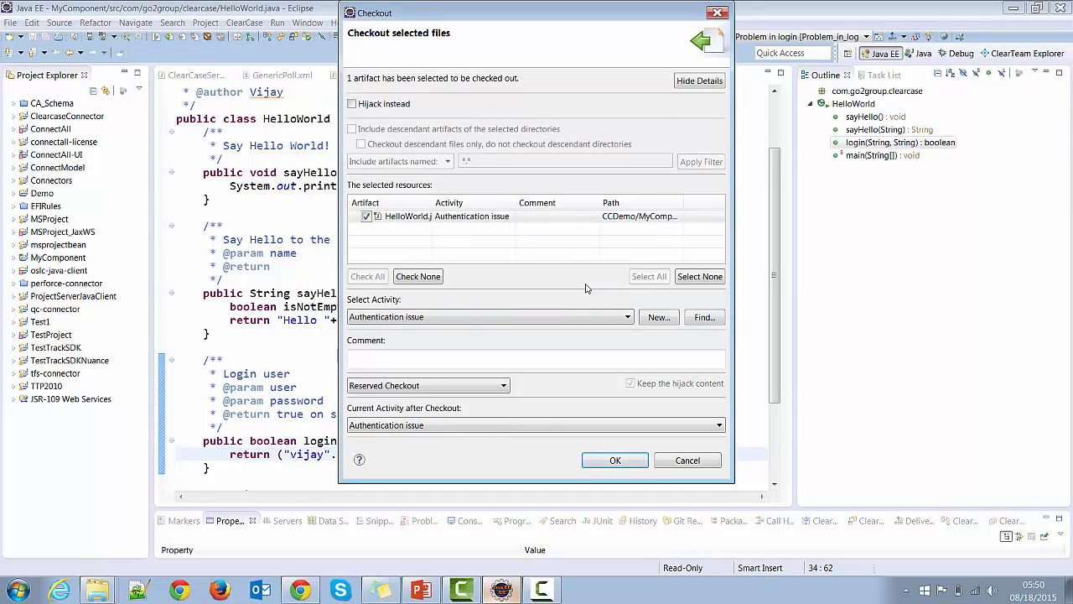
pyautogui.click(613, 461)
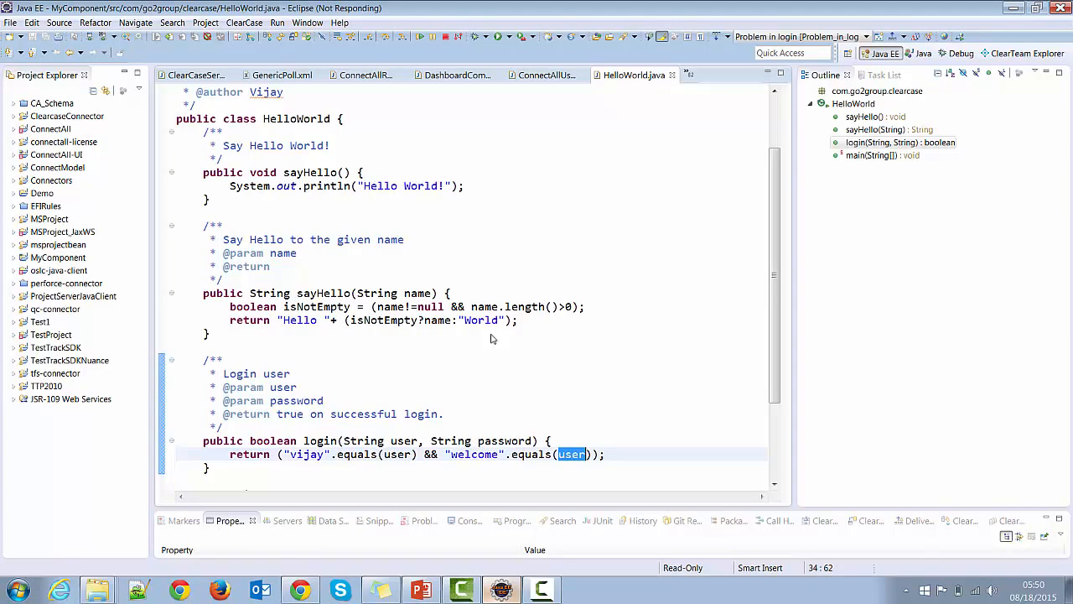
# Step: Change login to check "welcome".equals(password), save HelloWorld.java, and open ClearTeam Explorer
pyautogui.write('p')
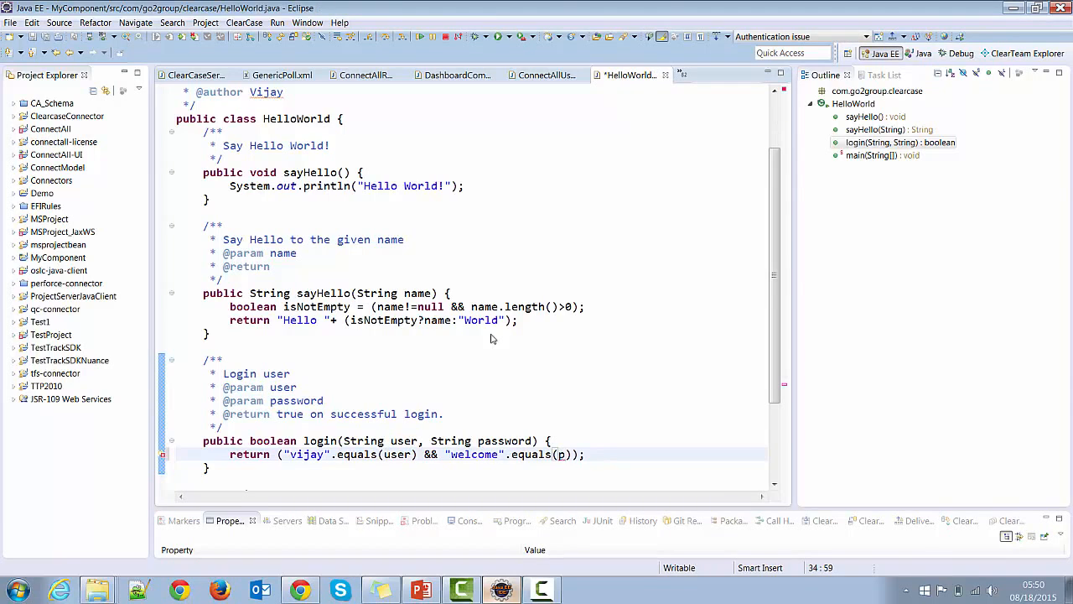
pyautogui.write('assoord')
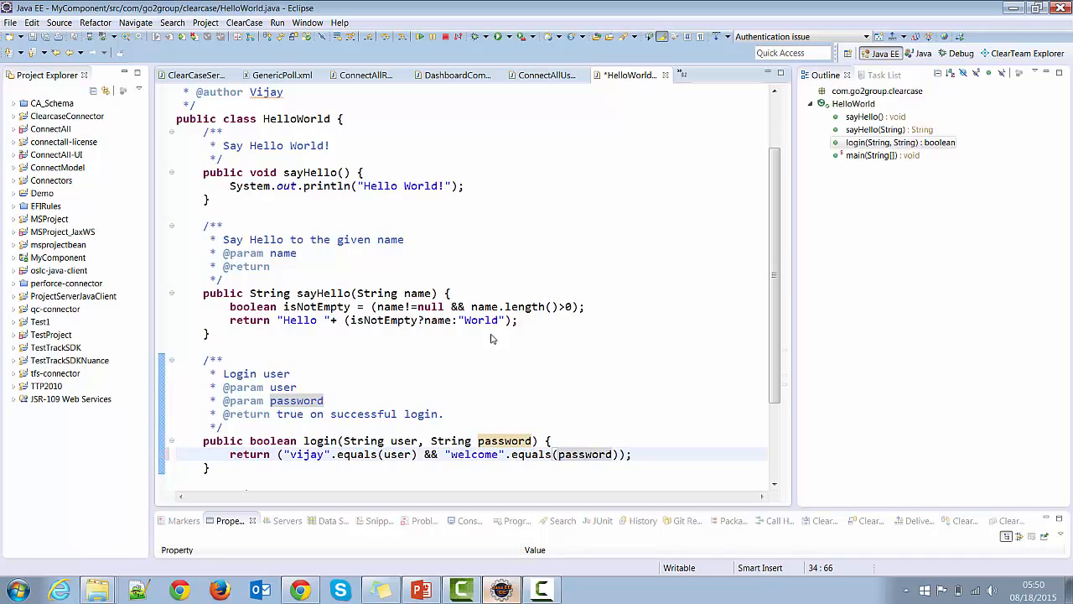
pyautogui.click(32, 37)
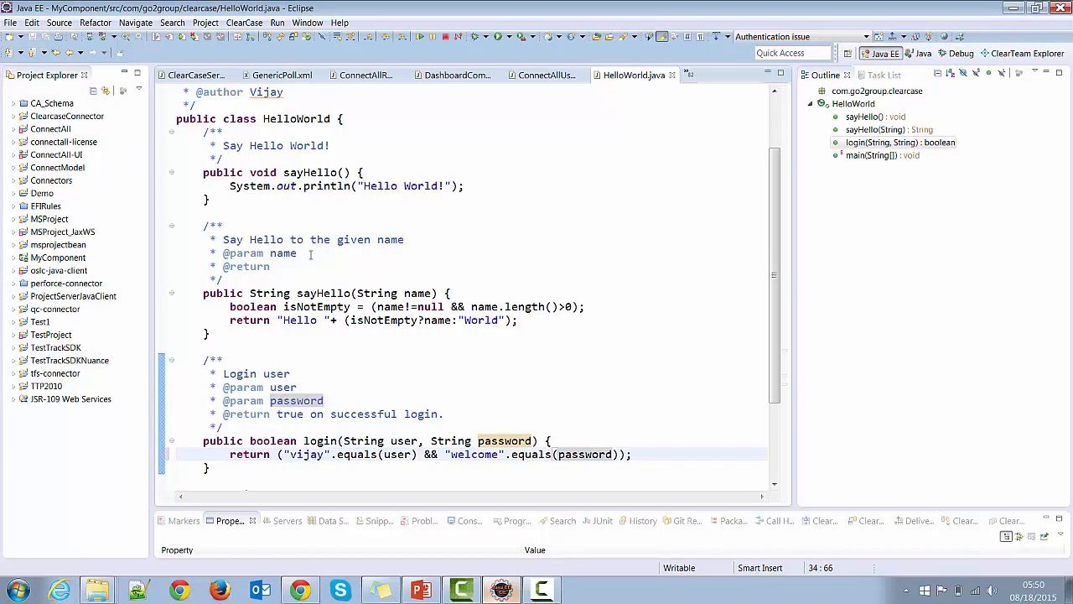
pyautogui.click(1022, 55)
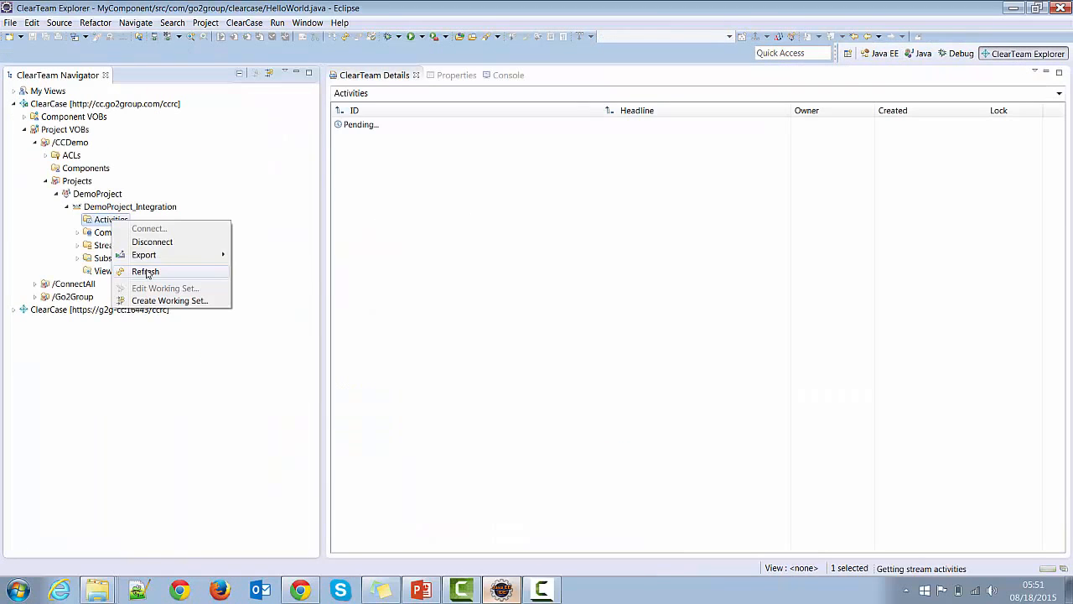
# Step: Change the Authentication_issue activity's custom Status attribute from Open to Resolved
pyautogui.click(98, 223)
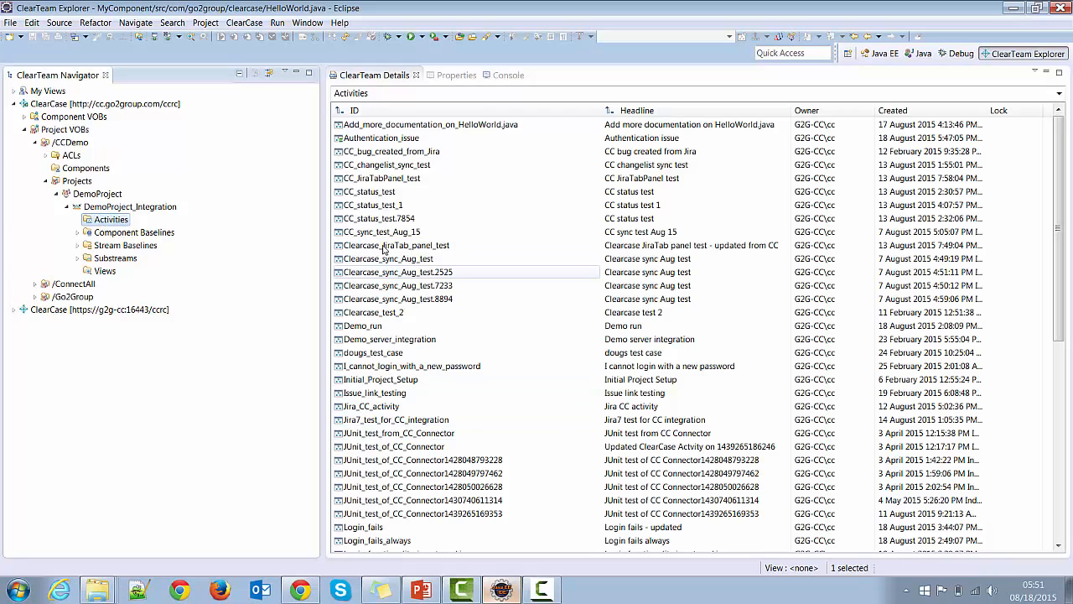
pyautogui.click(389, 144)
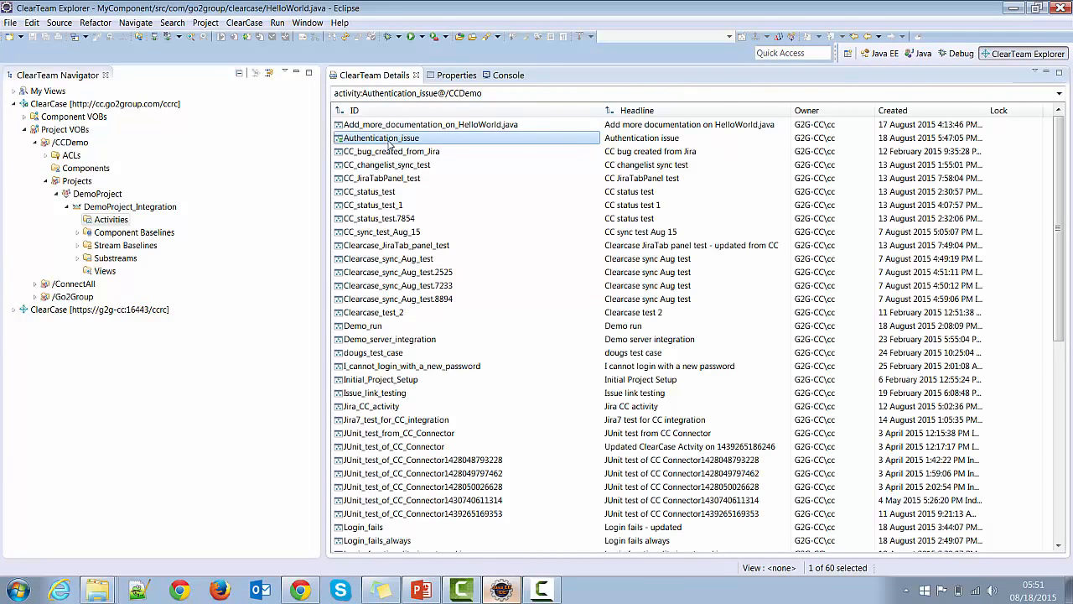
pyautogui.rightClick(388, 144)
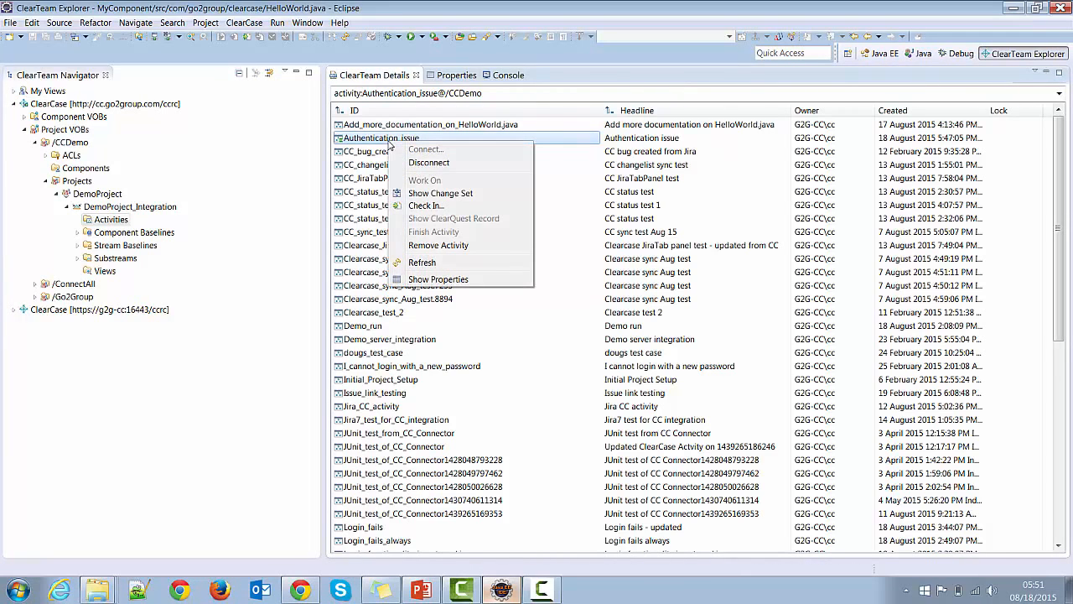
pyautogui.click(424, 279)
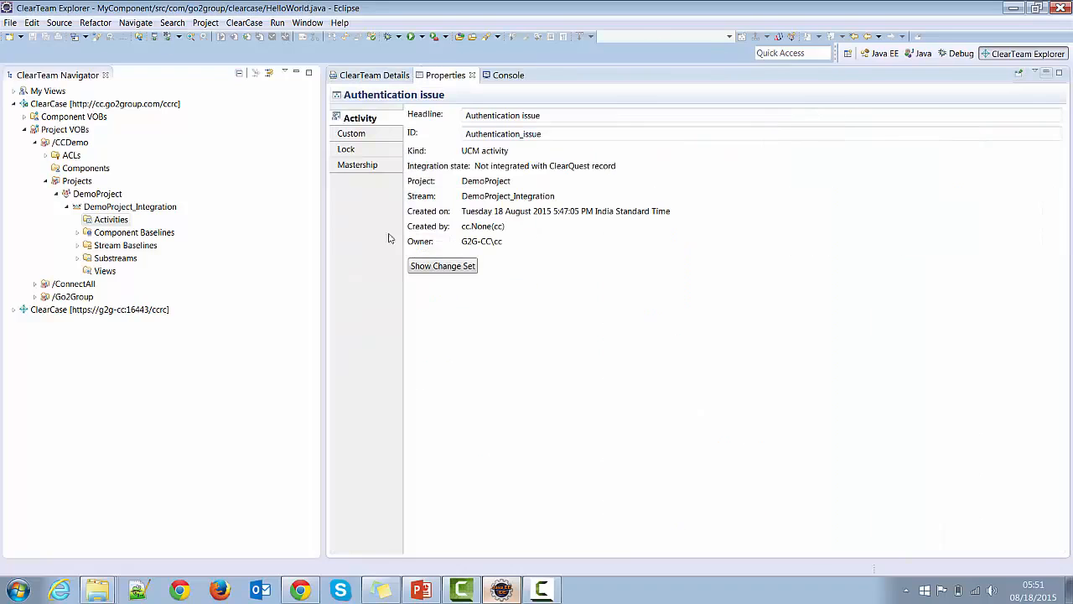
pyautogui.click(362, 139)
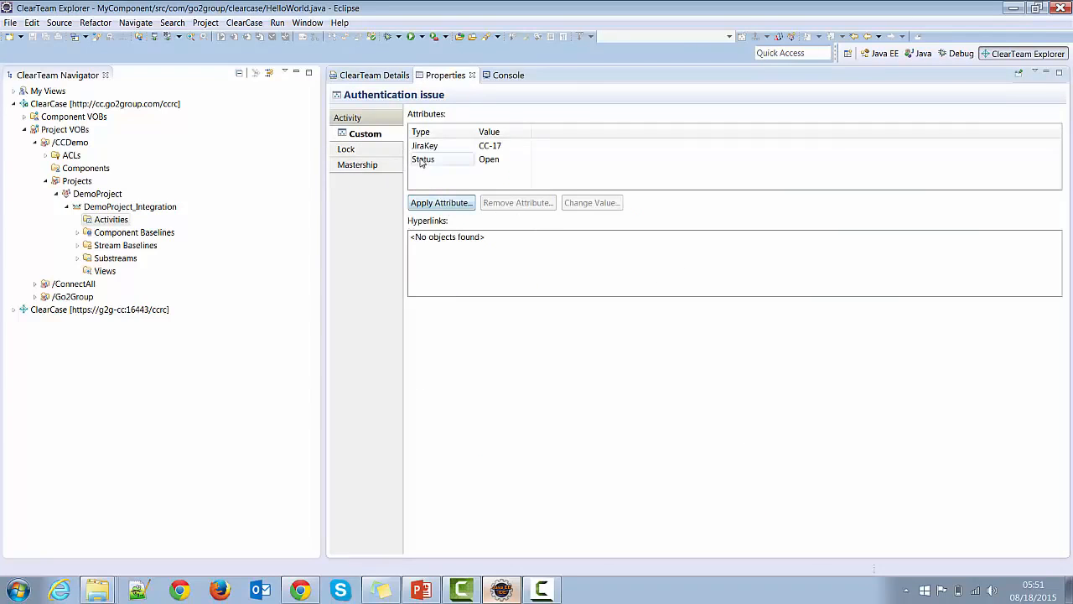
pyautogui.click(422, 160)
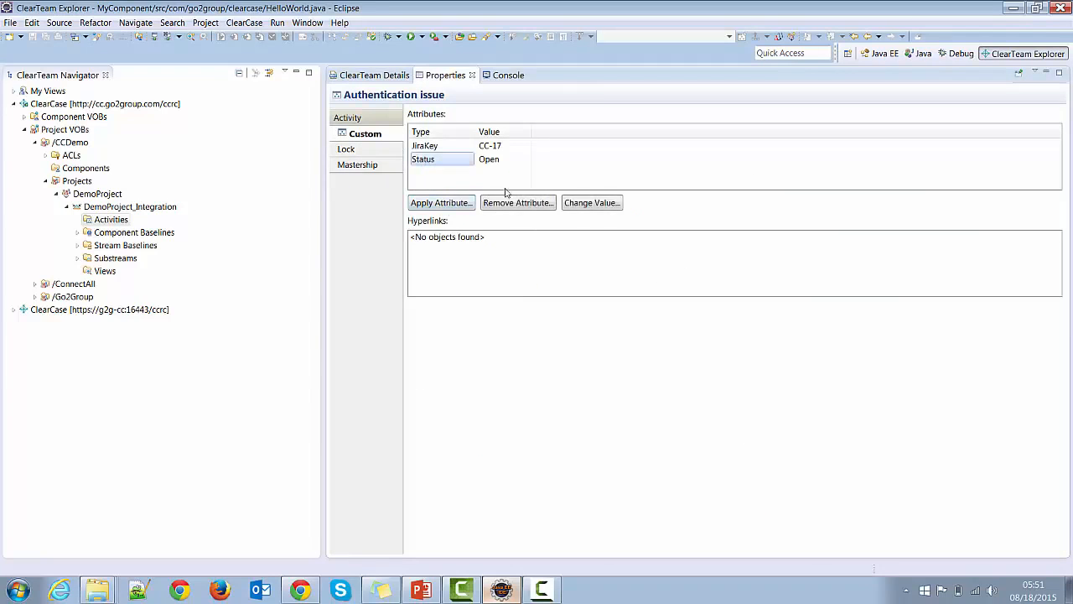
pyautogui.click(597, 203)
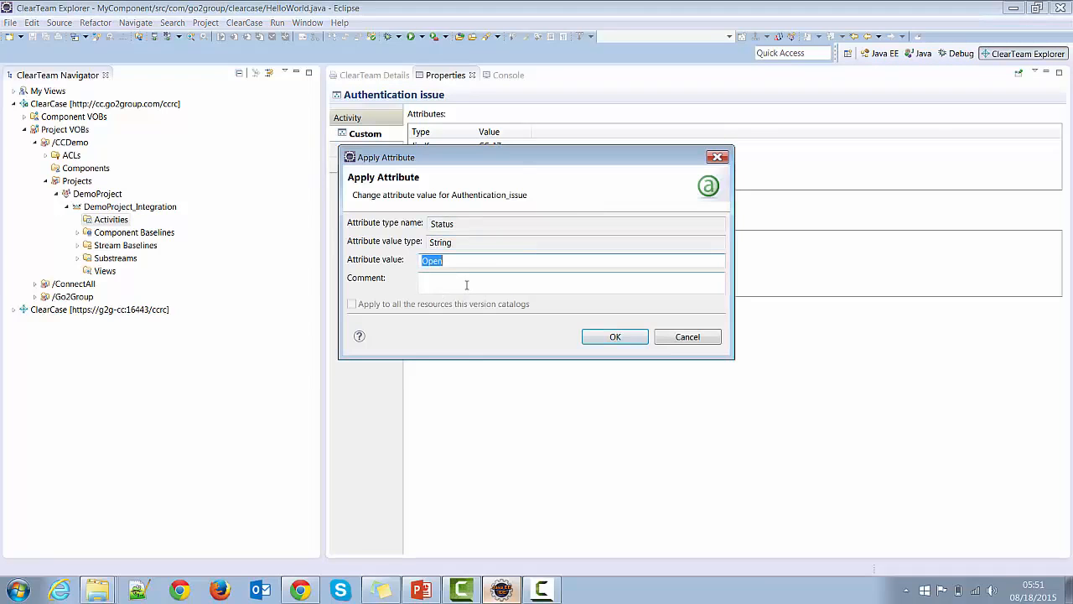
pyautogui.write('Resolved')
pyautogui.click(618, 336)
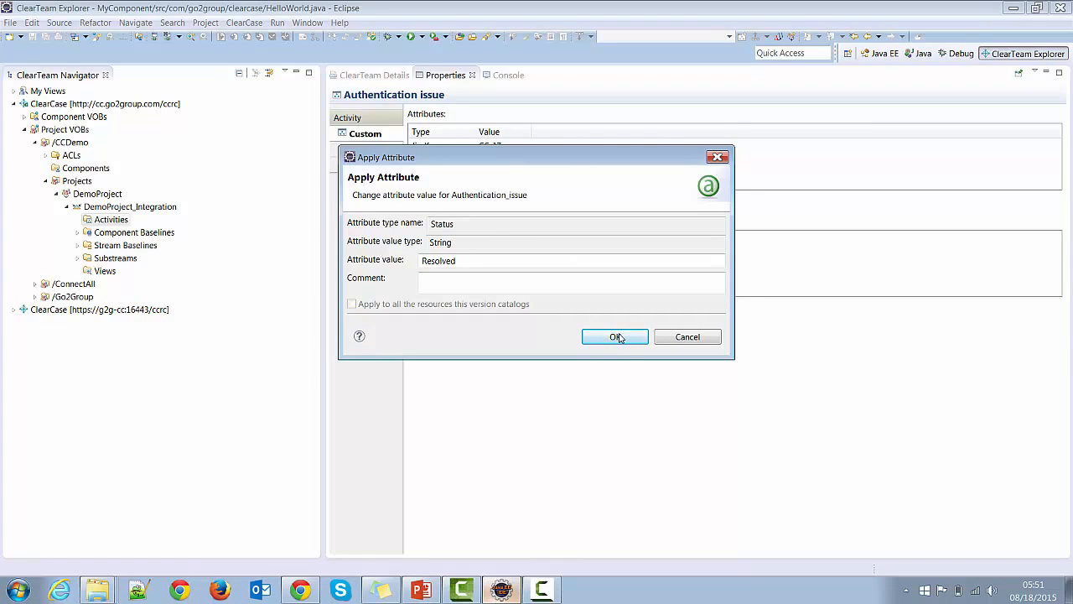
pyautogui.click(618, 336)
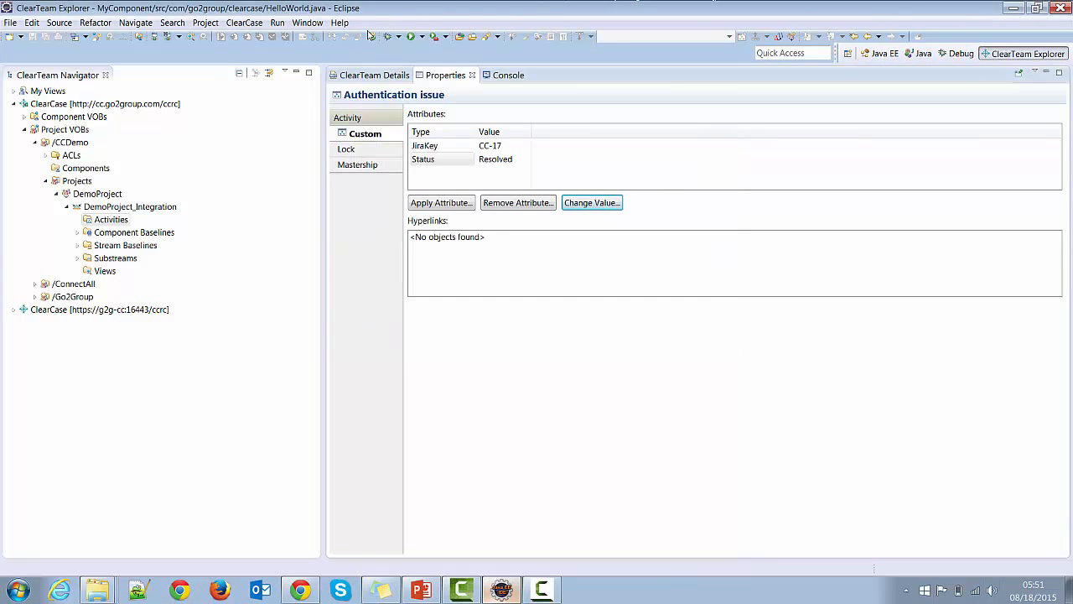
pyautogui.click(371, 75)
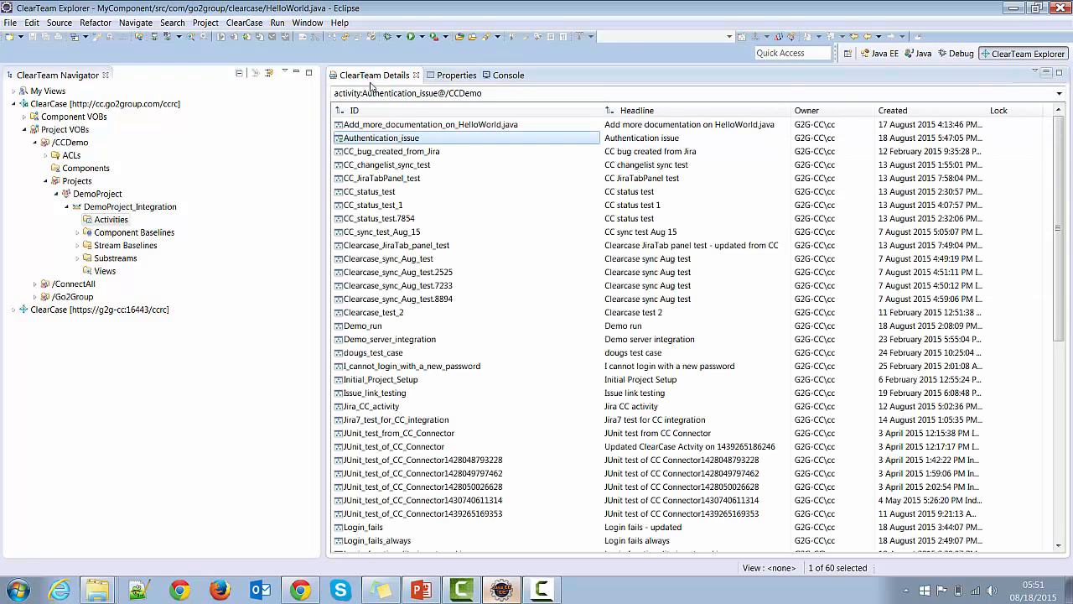
# Step: Check in Authentication_issue's HelloWorld.java with comment 'Fixed authentication bug' and push to ConnectALL
pyautogui.rightClick(394, 141)
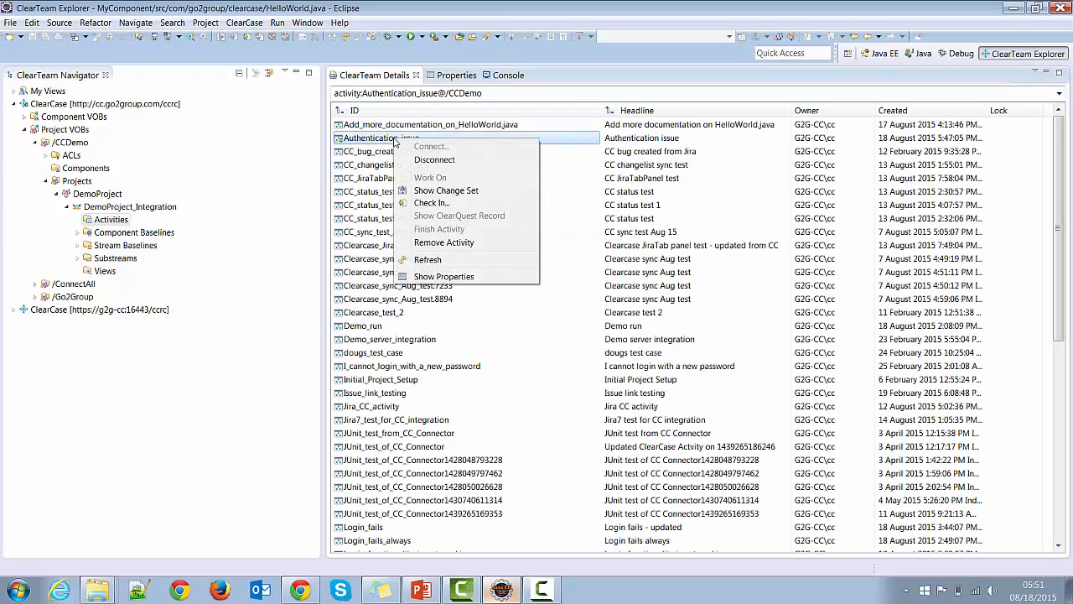
pyautogui.click(424, 204)
pyautogui.click(411, 270)
pyautogui.write('Fixe')
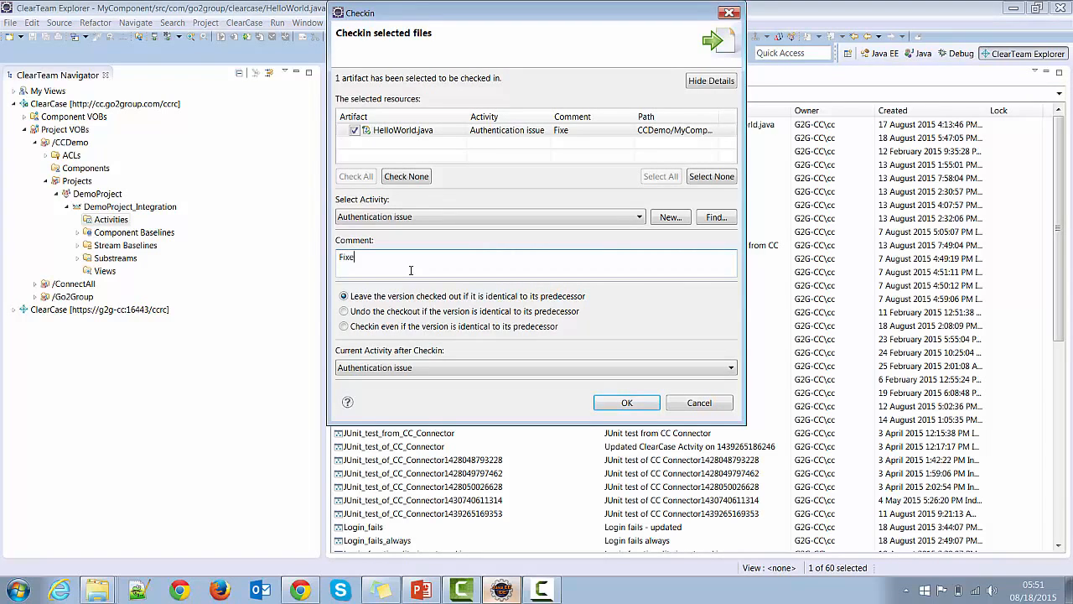
pyautogui.write('d authentication')
pyautogui.write('ug')
pyautogui.click(627, 403)
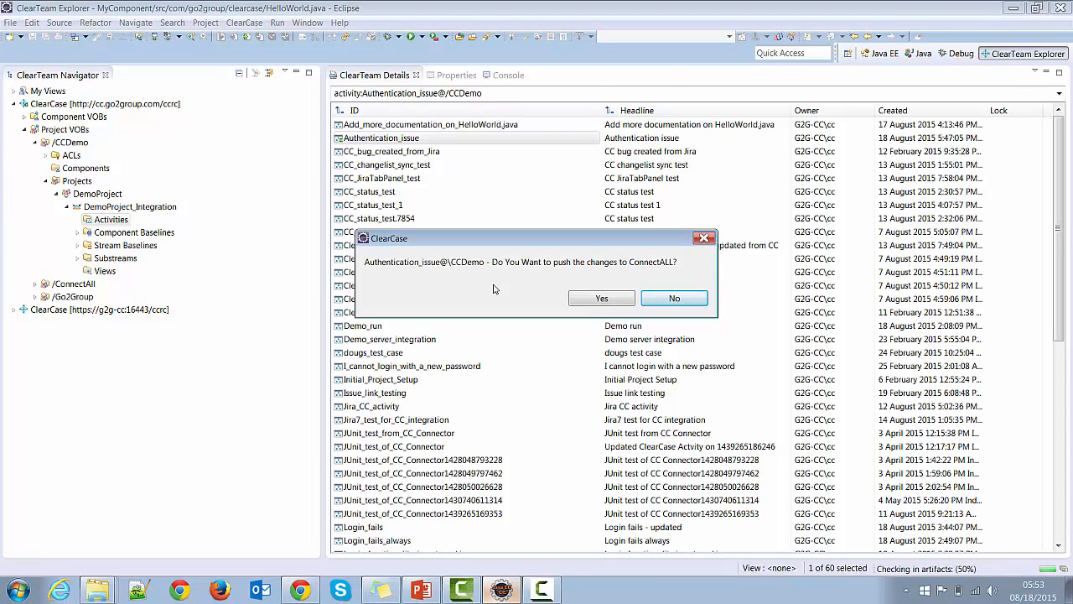
pyautogui.click(589, 300)
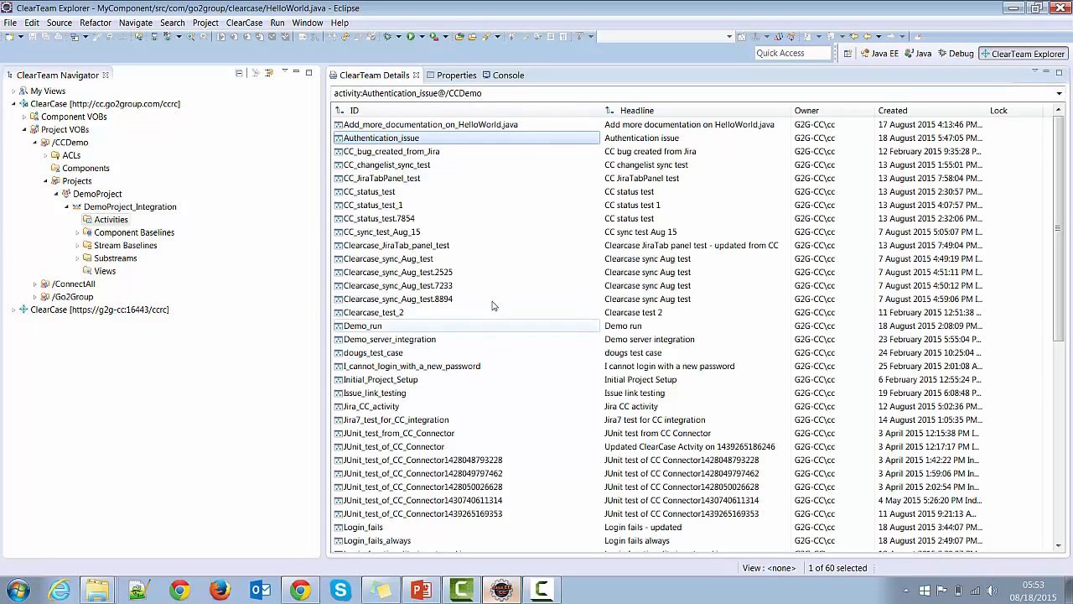
# Step: Check the ConnectALL activity log for the CC-17 update, then view the [CC-17] Authentication issue page
pyautogui.click(300, 589)
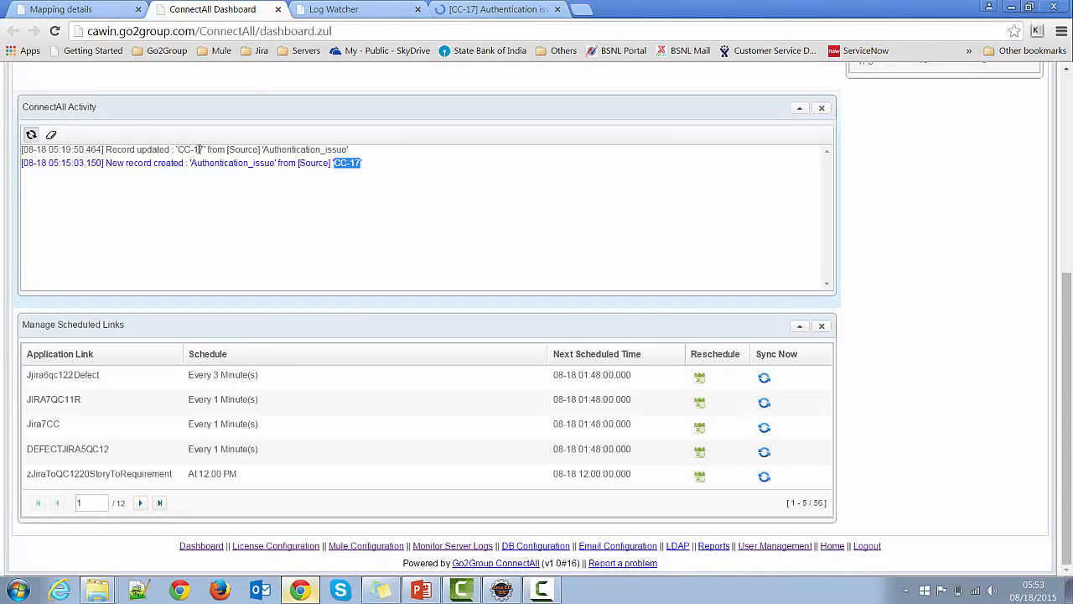
pyautogui.click(479, 12)
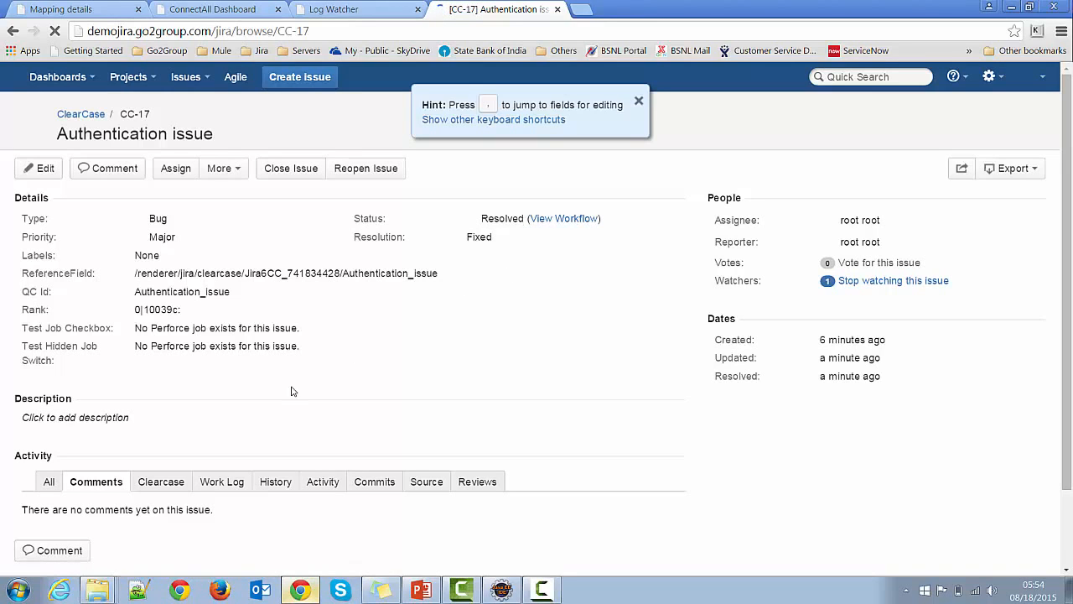
# Step: Show the Clearcase tab in CC-17's Activity section to see the check-in history
pyautogui.scroll(-1, 184, 432)
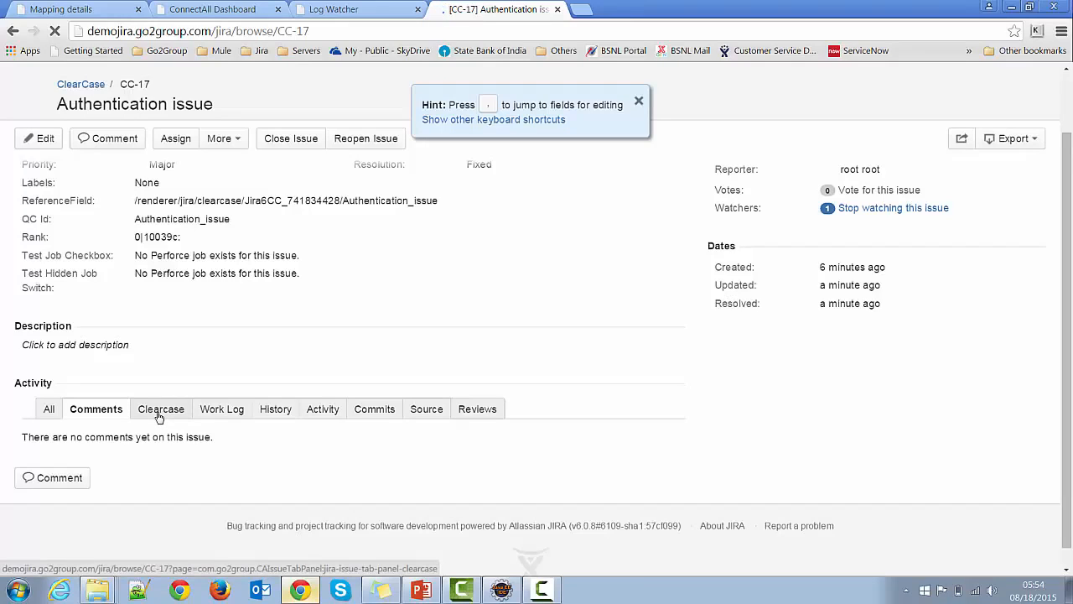
pyautogui.click(158, 417)
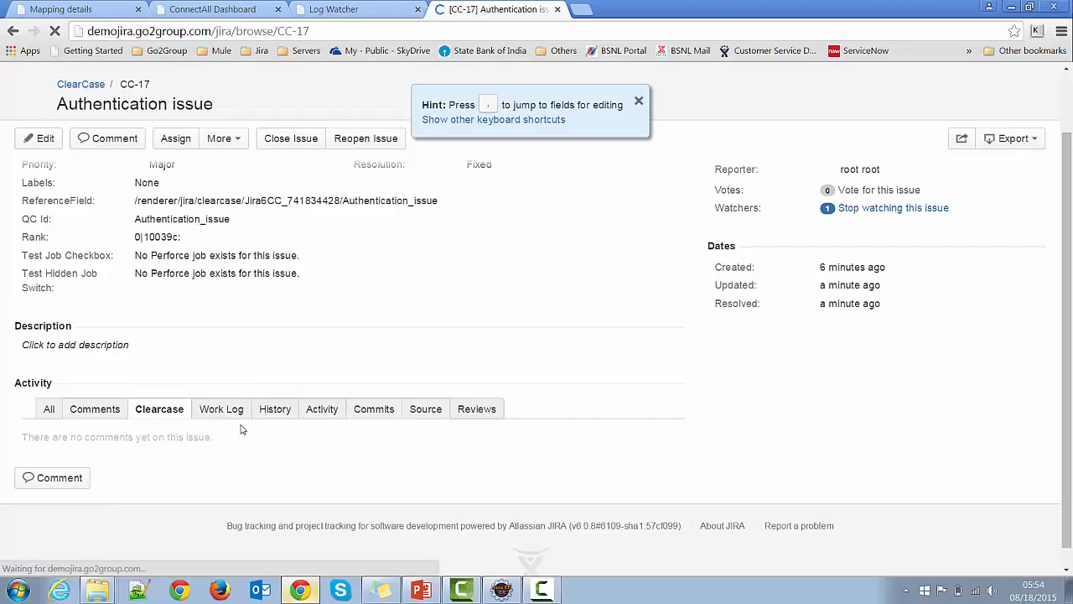